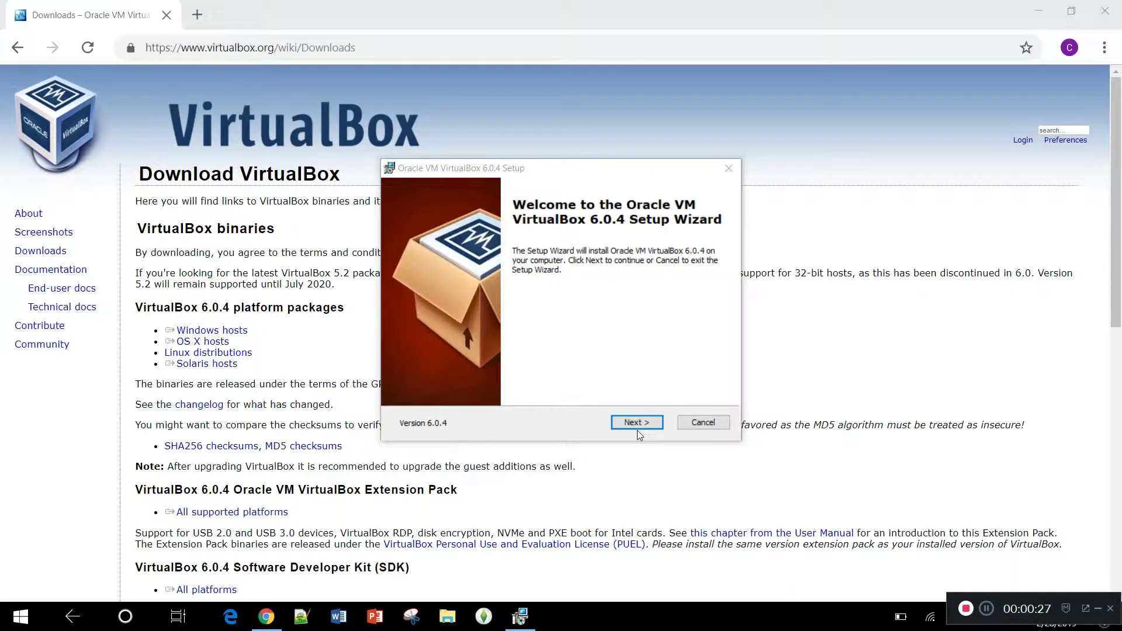
# - Install VirtualBox 6.0.4 with the default features, location and shortcut options, accepting the network interface reset
pyautogui.click(637, 430)
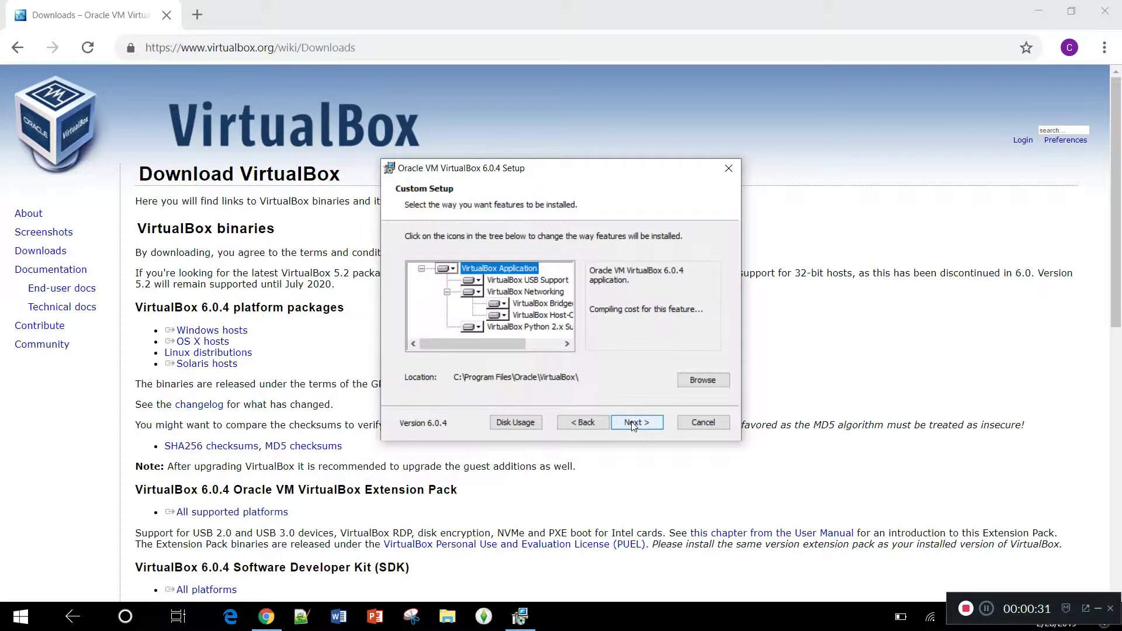
pyautogui.click(633, 424)
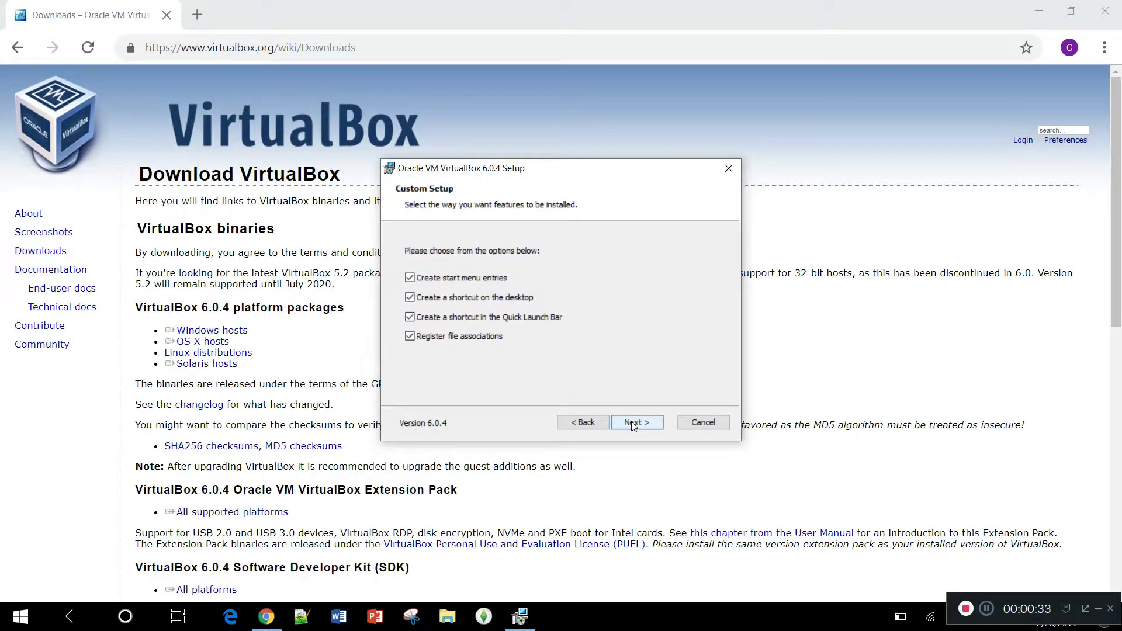
pyautogui.click(631, 422)
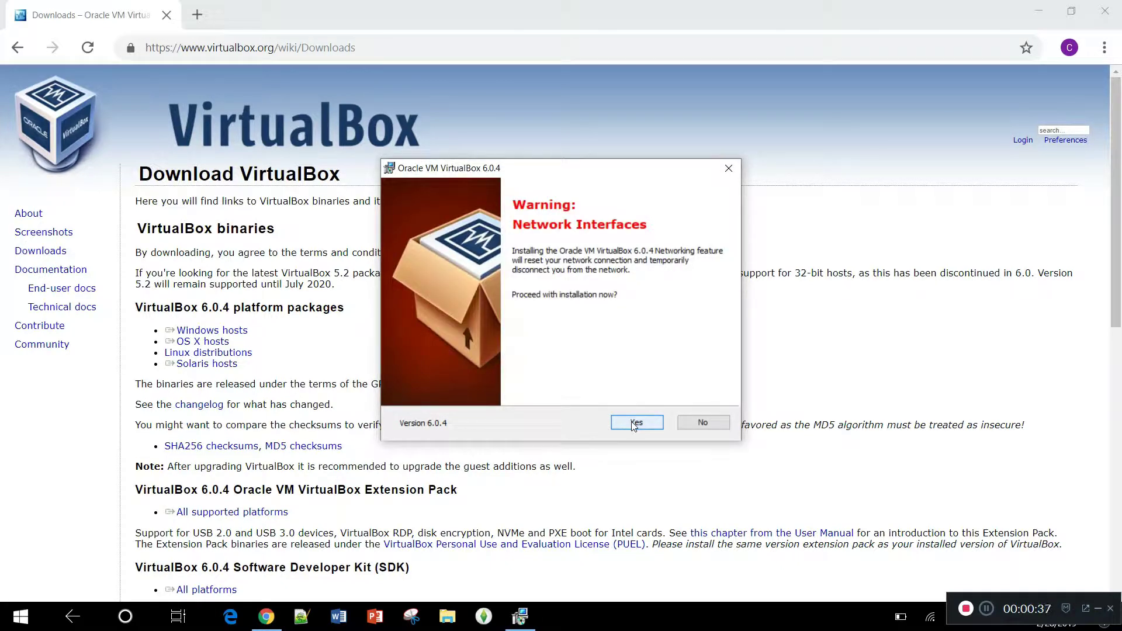
pyautogui.click(632, 423)
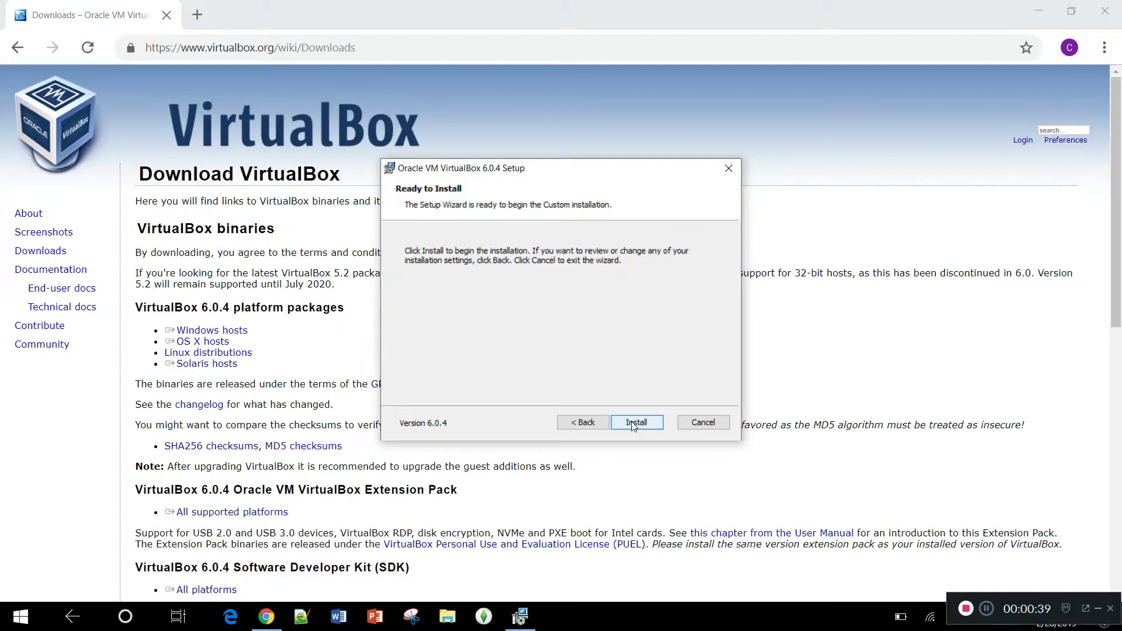
pyautogui.click(636, 422)
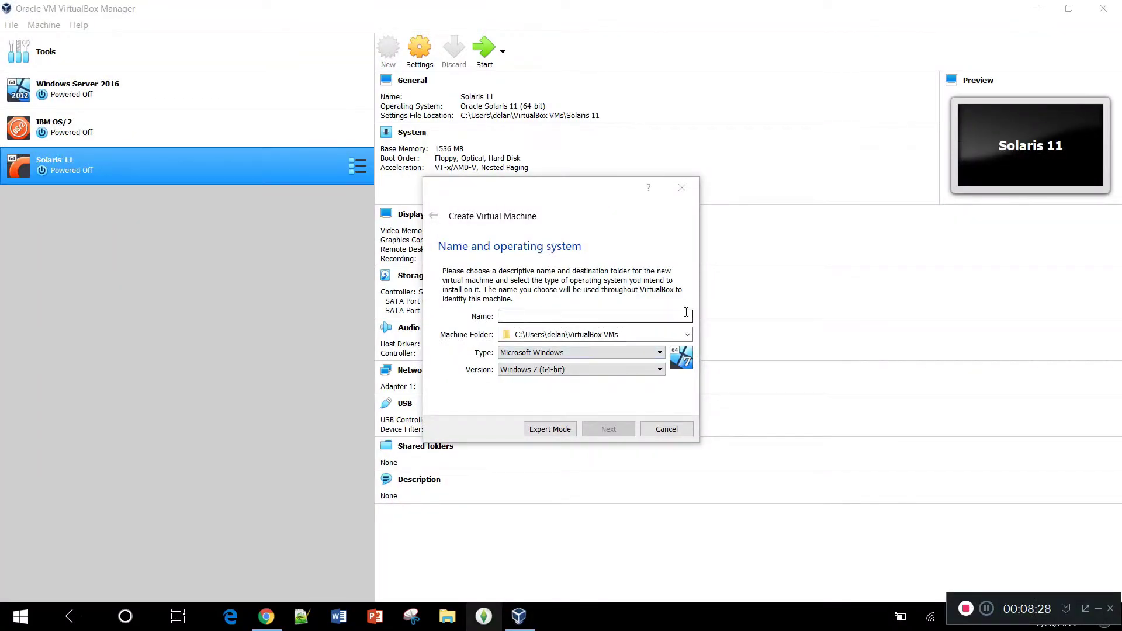
# - Define the new virtual machine with type Linux, version Ubuntu (64-bit) and the name Ubuntu
pyautogui.click(659, 355)
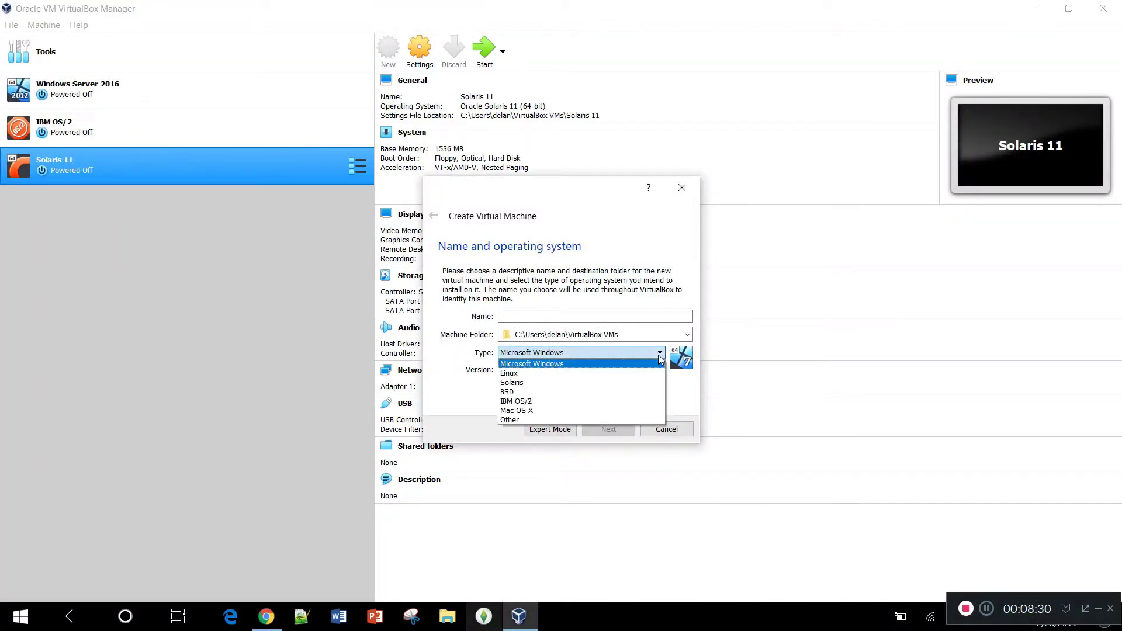
pyautogui.click(631, 376)
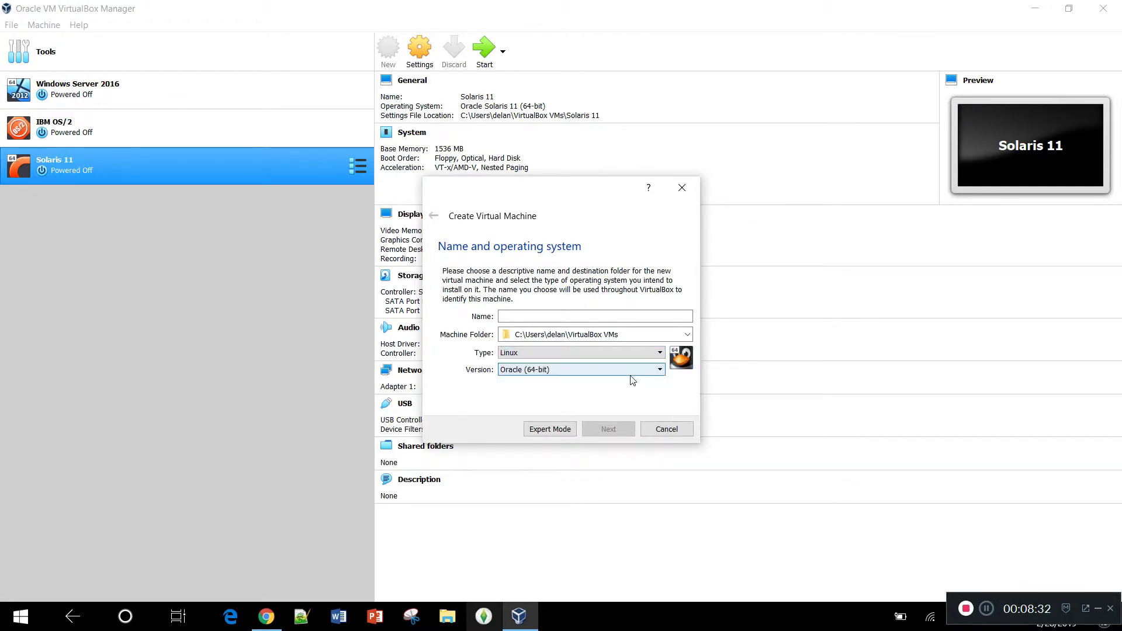
pyautogui.click(618, 373)
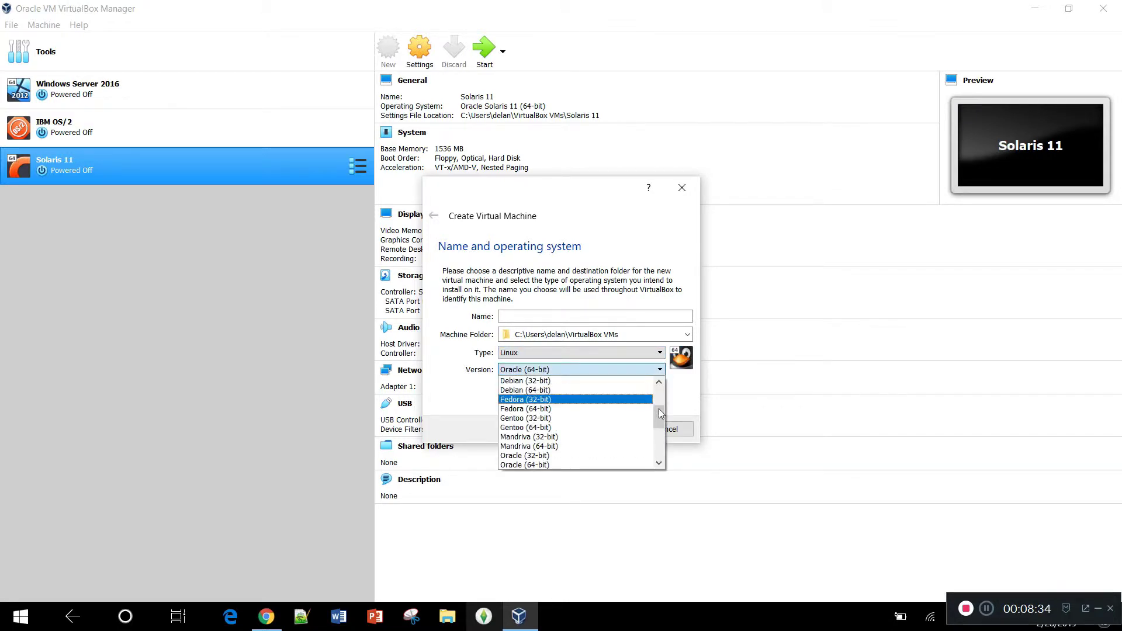
pyautogui.moveTo(663, 426); pyautogui.dragTo(664, 458)
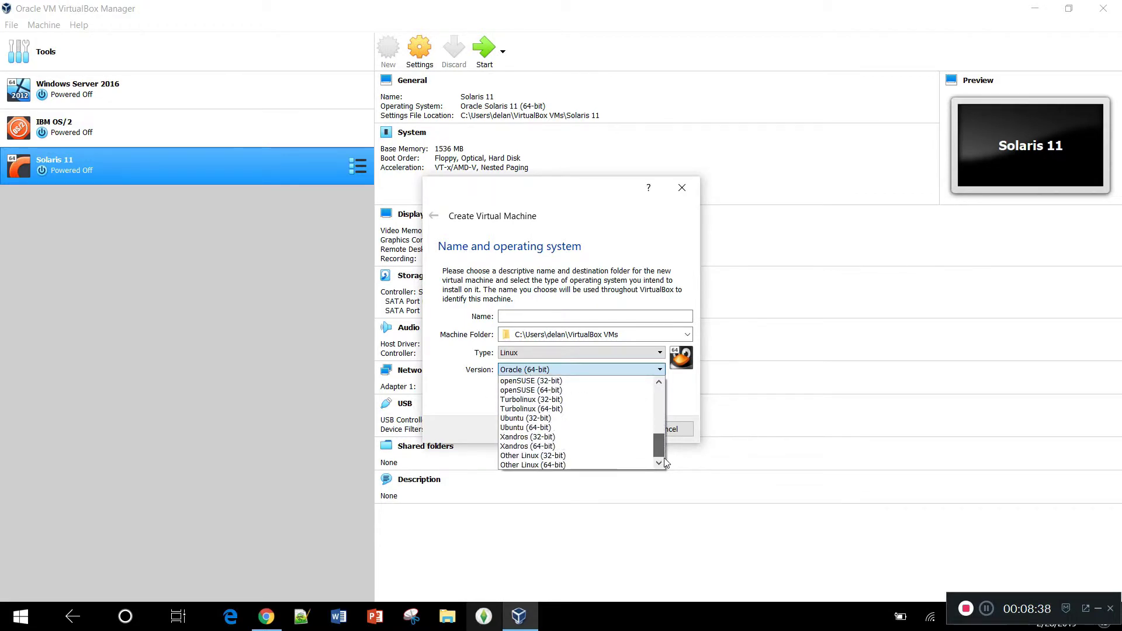
pyautogui.click(586, 427)
pyautogui.click(537, 317)
pyautogui.write('U')
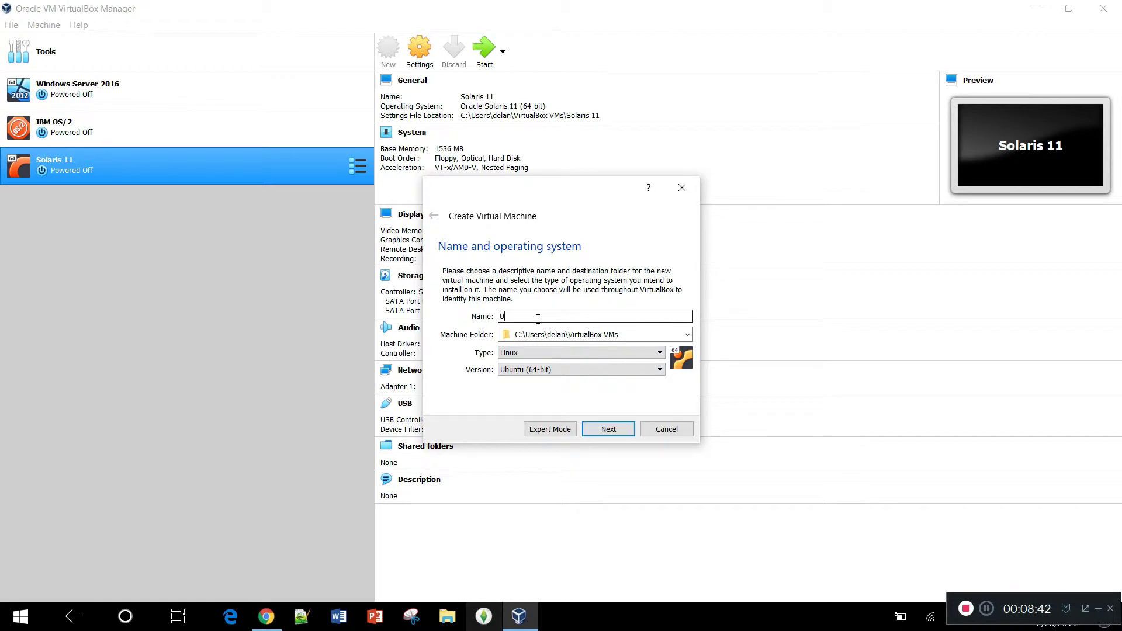
pyautogui.write('buntu')
pyautogui.click(605, 429)
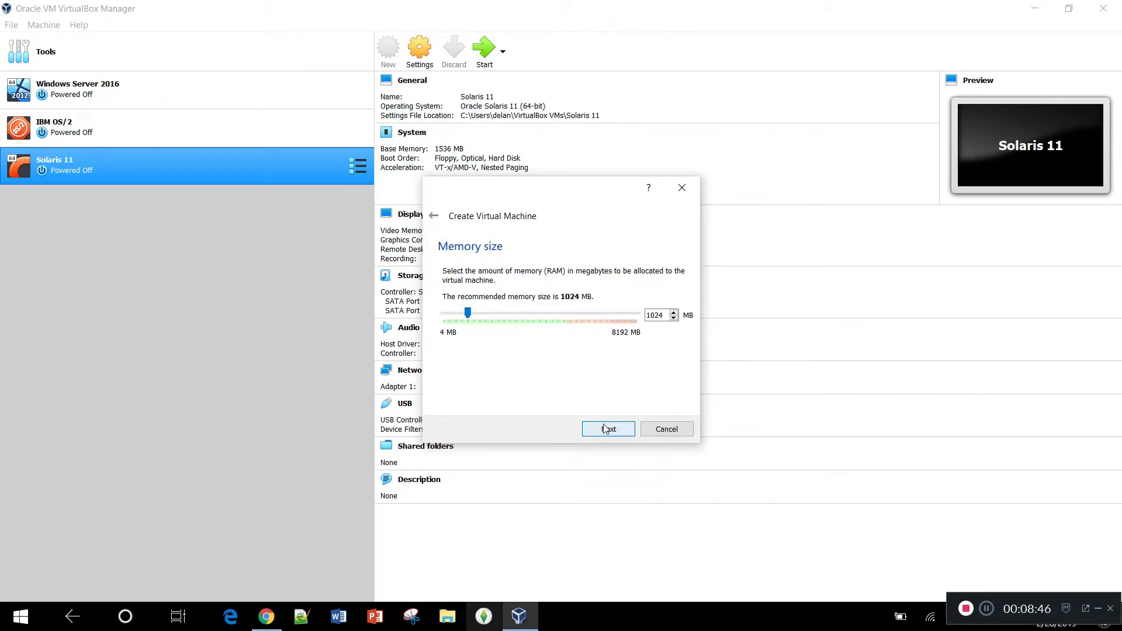
# - Accept 1024 MB of memory and create a 10.00 GB VDI virtual hard disk named Ubuntu
pyautogui.click(605, 429)
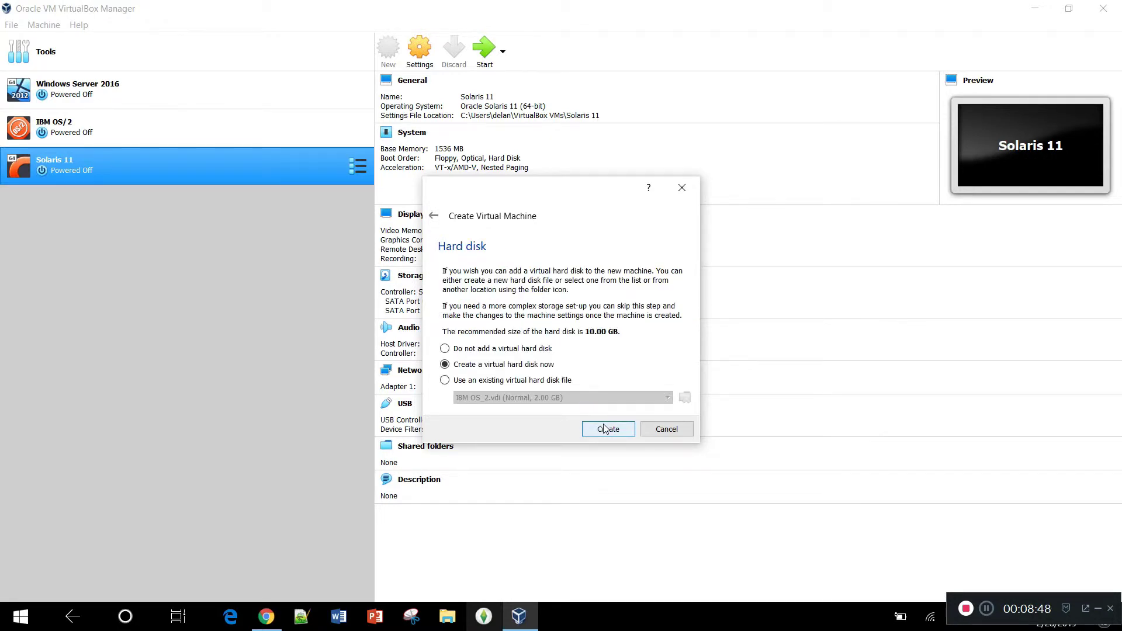
pyautogui.click(605, 429)
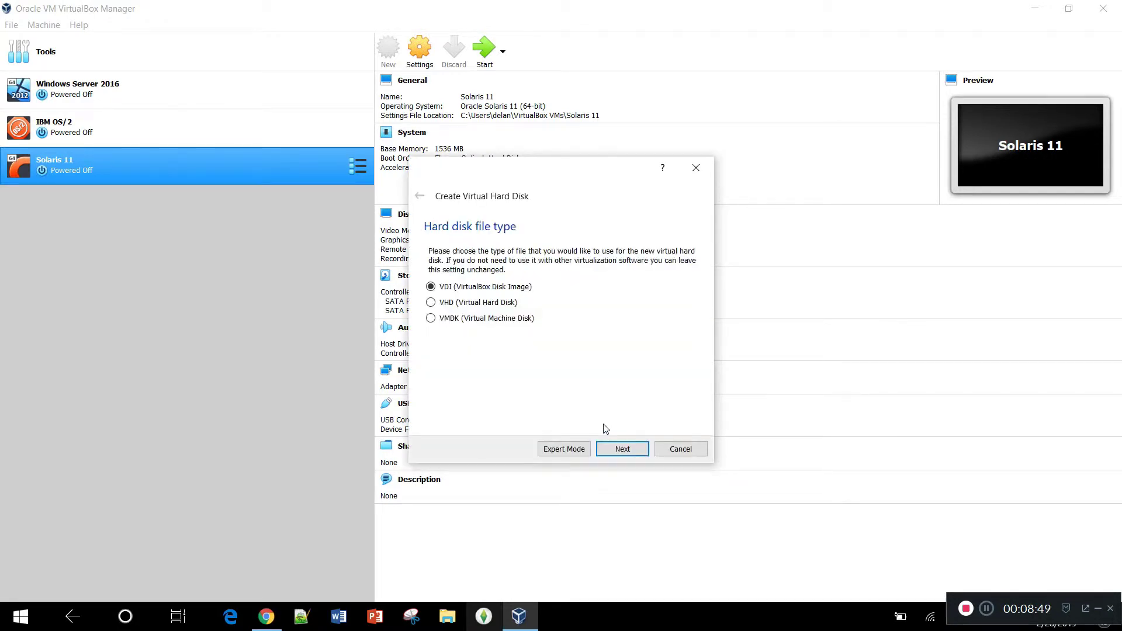
pyautogui.click(616, 450)
pyautogui.click(616, 450)
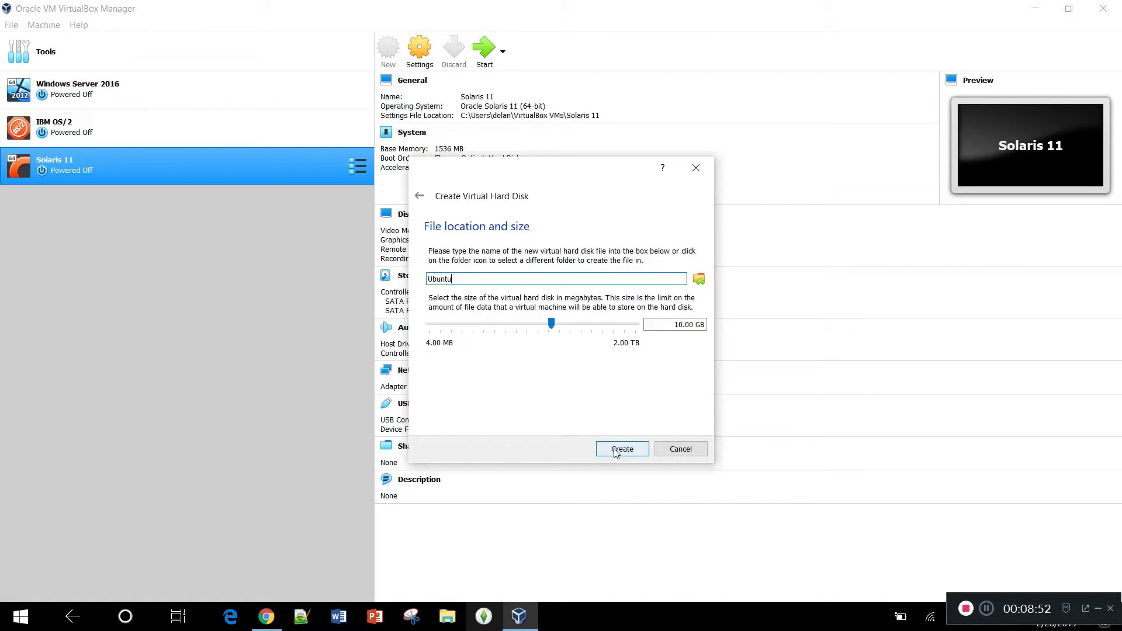
pyautogui.click(615, 450)
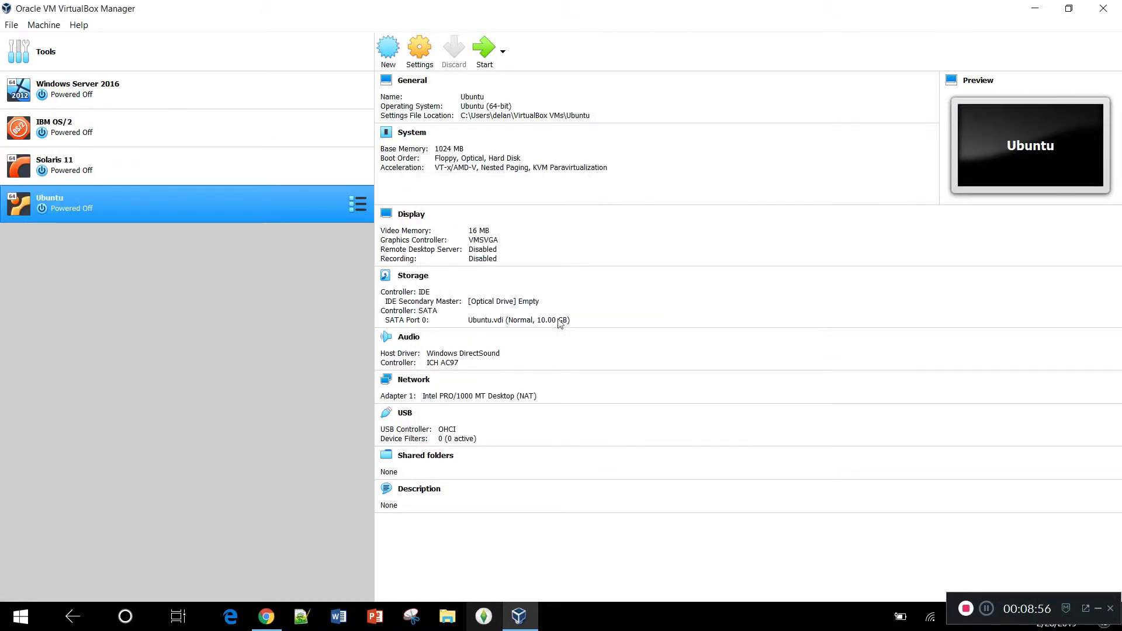
# - Start the Ubuntu virtual machine using ubuntu-18.10-desktop-amd64.iso from Downloads as its start-up disk
pyautogui.click(478, 61)
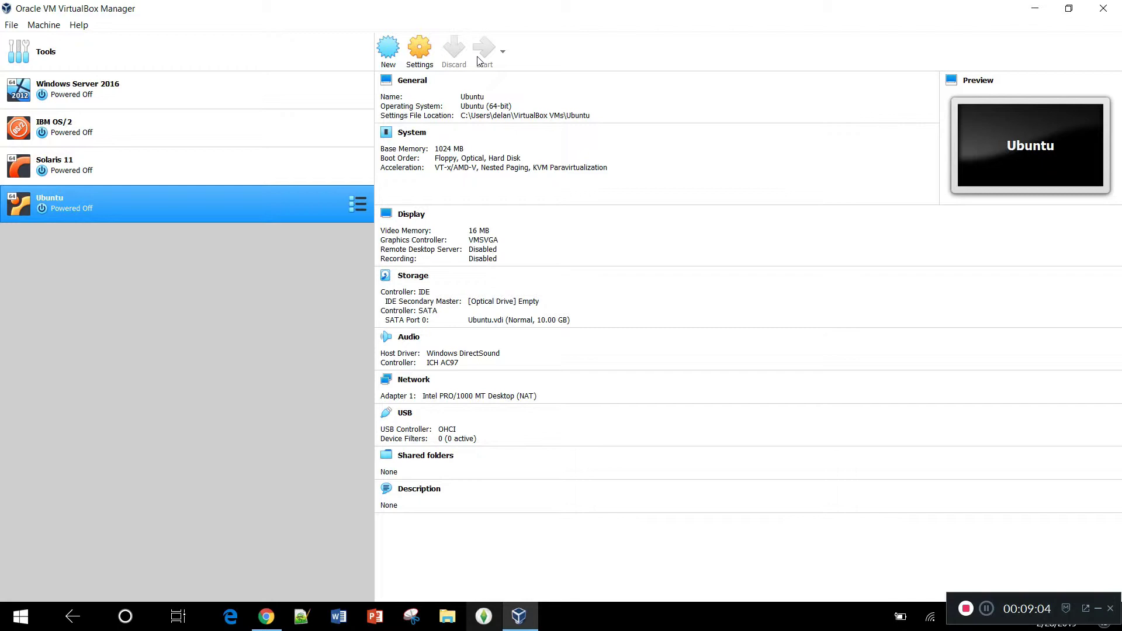
pyautogui.click(480, 54)
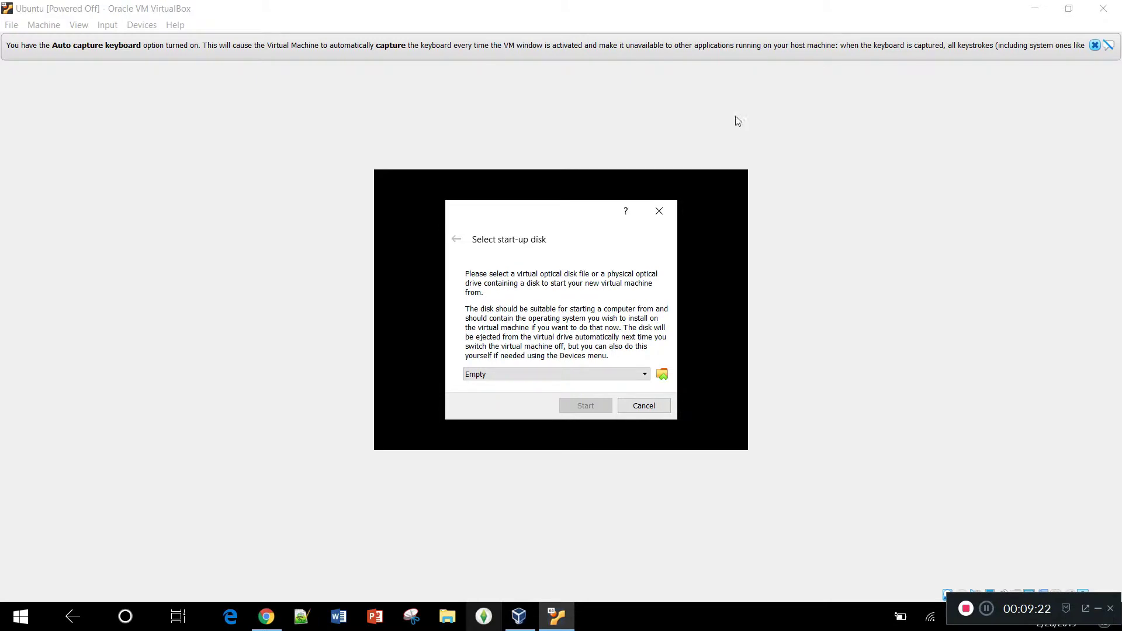
pyautogui.click(661, 379)
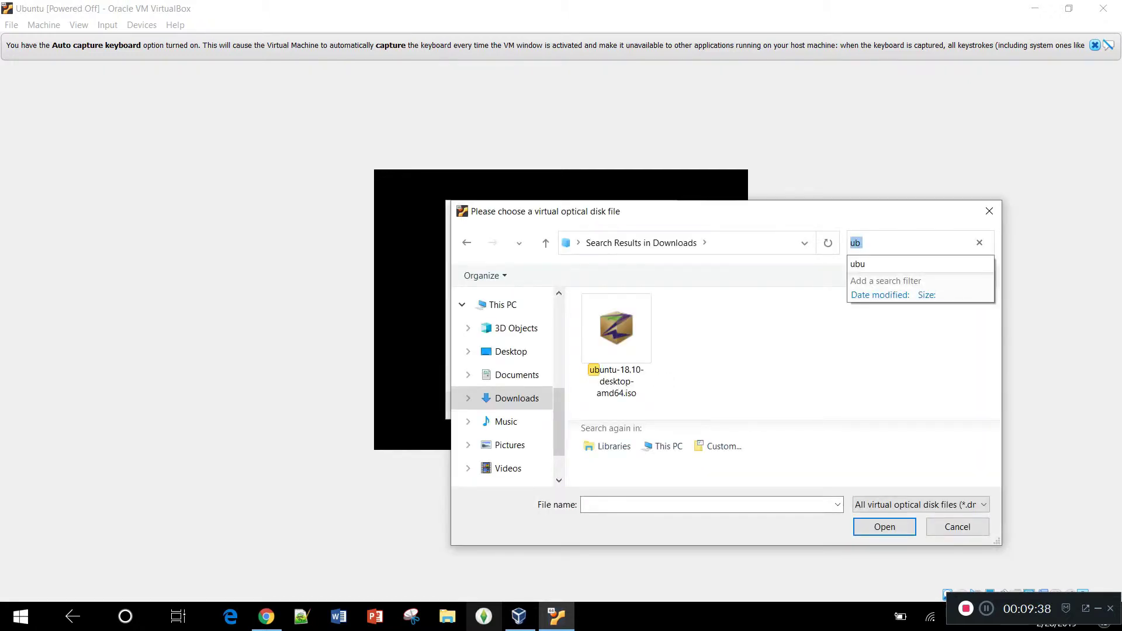
pyautogui.click(635, 318)
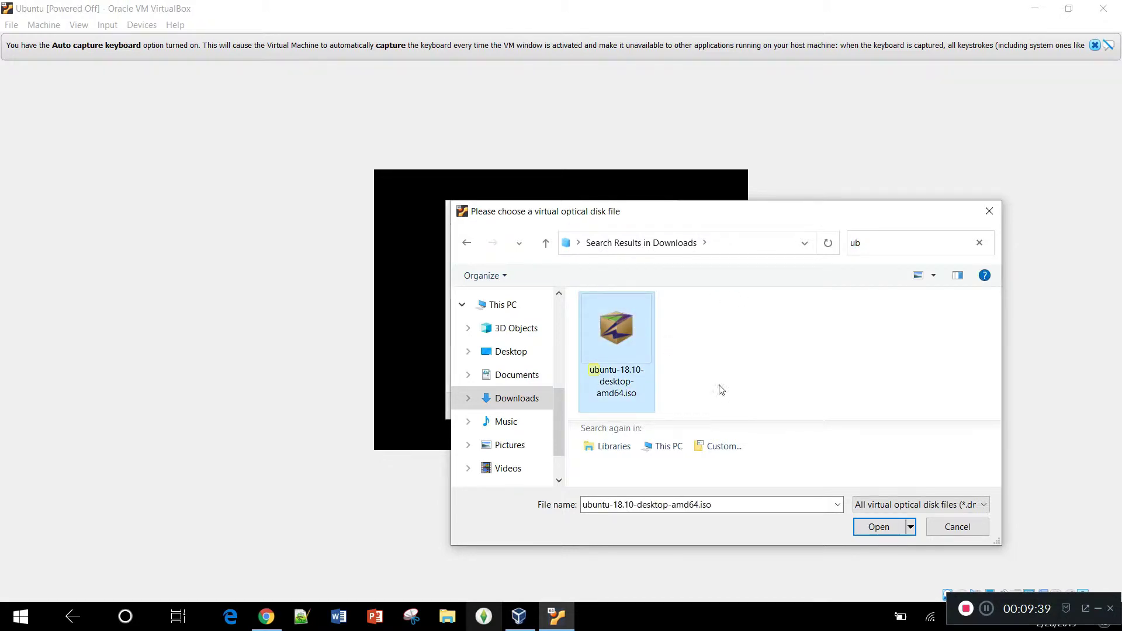
pyautogui.click(878, 527)
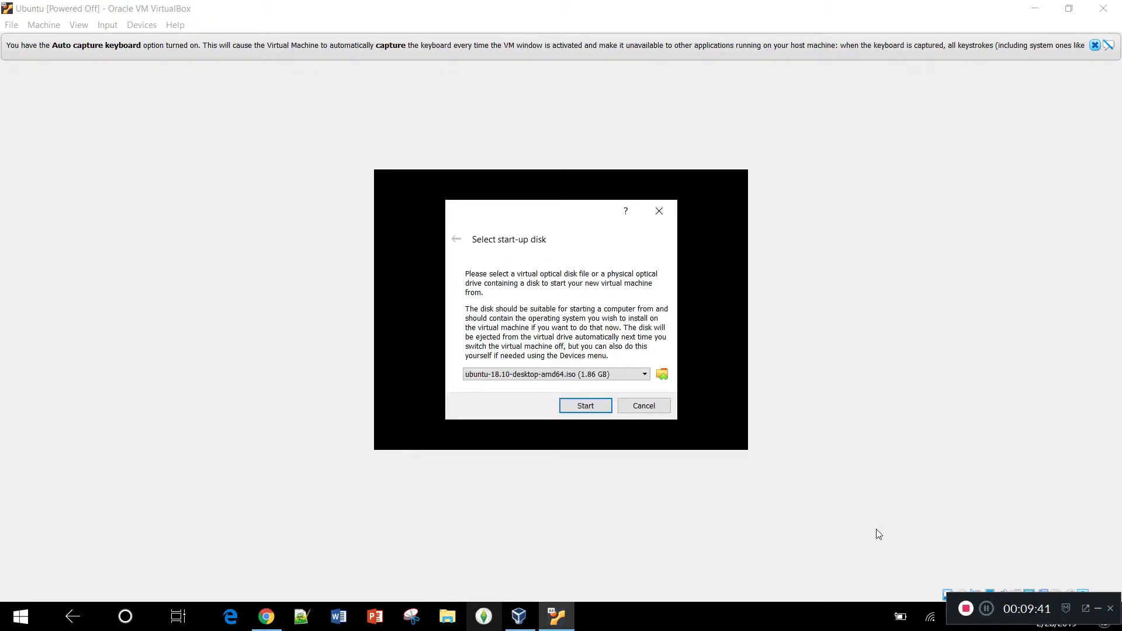
pyautogui.click(586, 406)
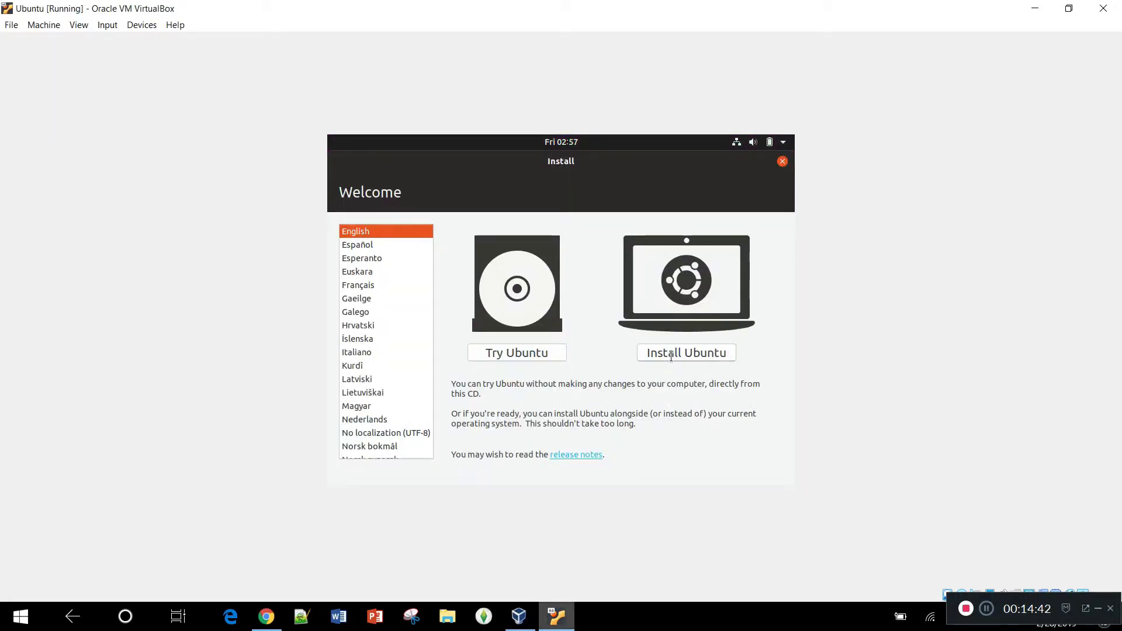
# - Begin installing Ubuntu in English with the normal installation and updates downloaded during setup
pyautogui.click(671, 357)
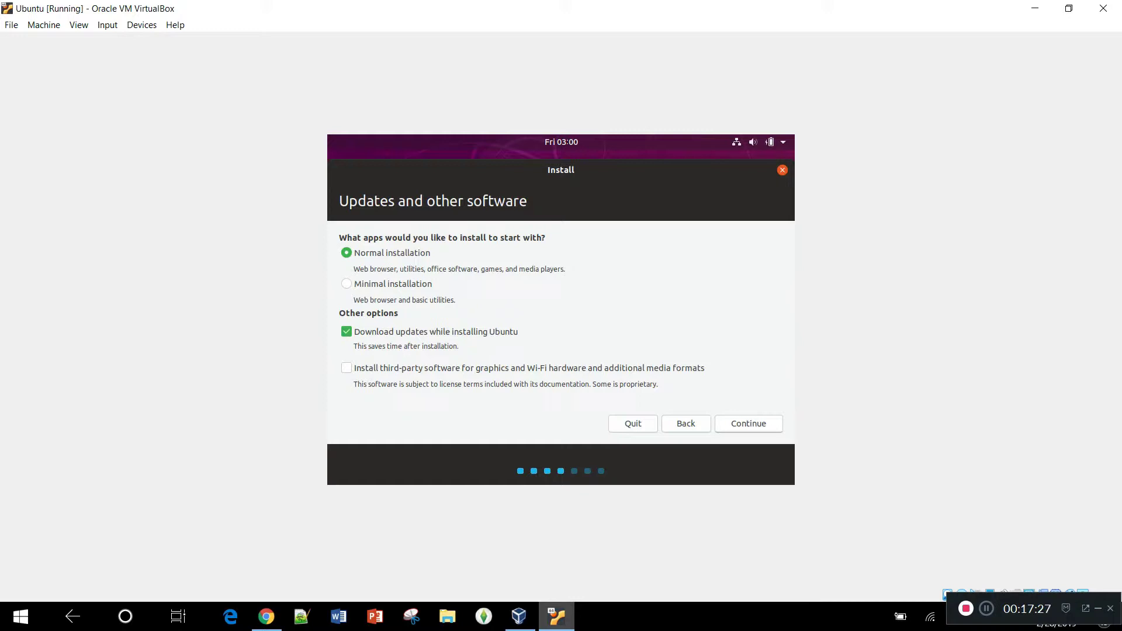
pyautogui.click(742, 426)
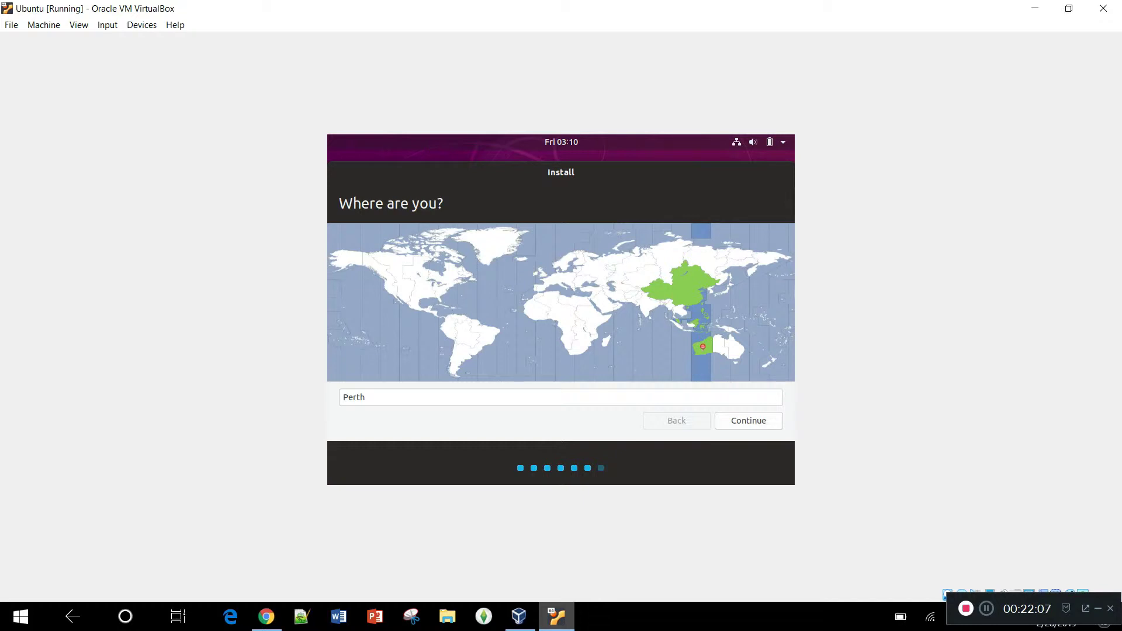
pyautogui.click(986, 609)
pyautogui.click(987, 609)
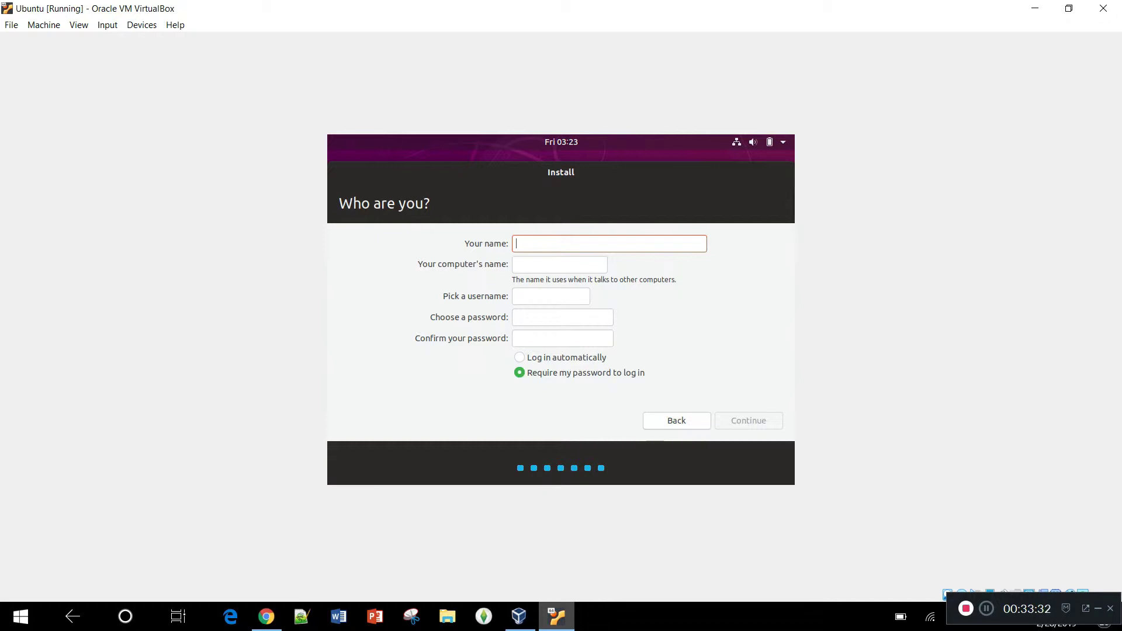
pyautogui.click(987, 609)
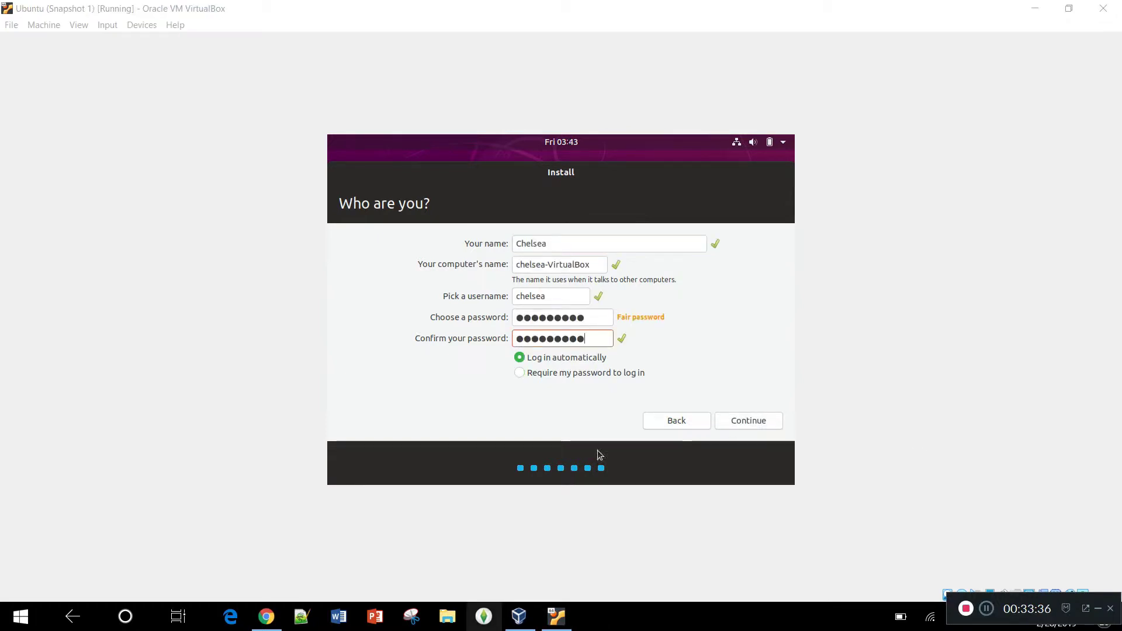
# - Set the new Ubuntu account to require its password at login and continue the installation
pyautogui.click(717, 372)
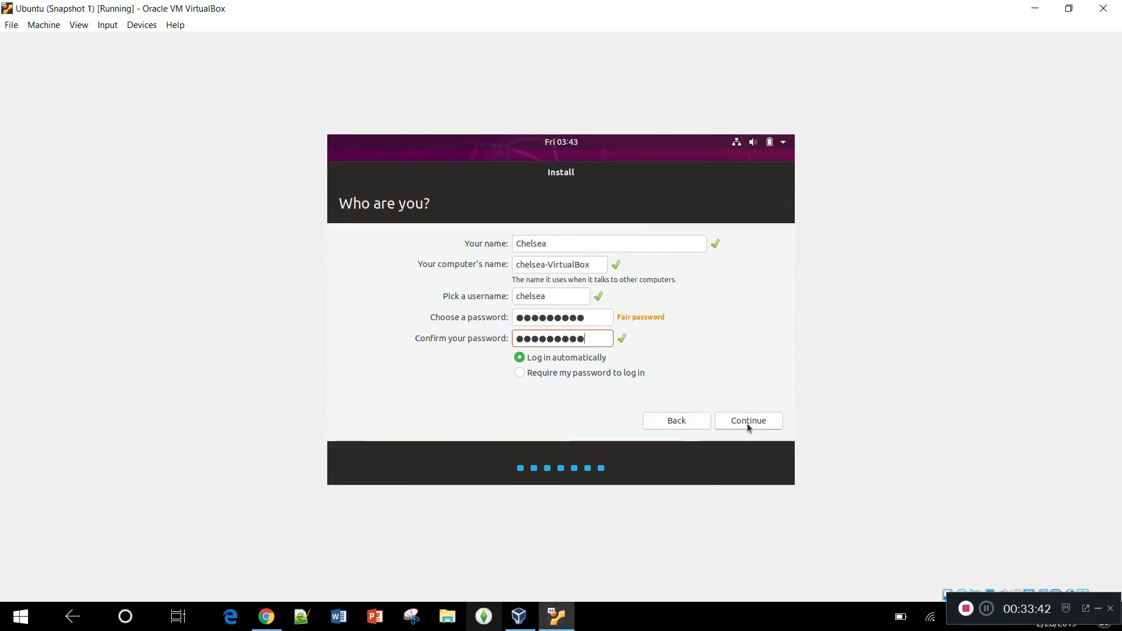
pyautogui.press('Tab')
pyautogui.press('Down')
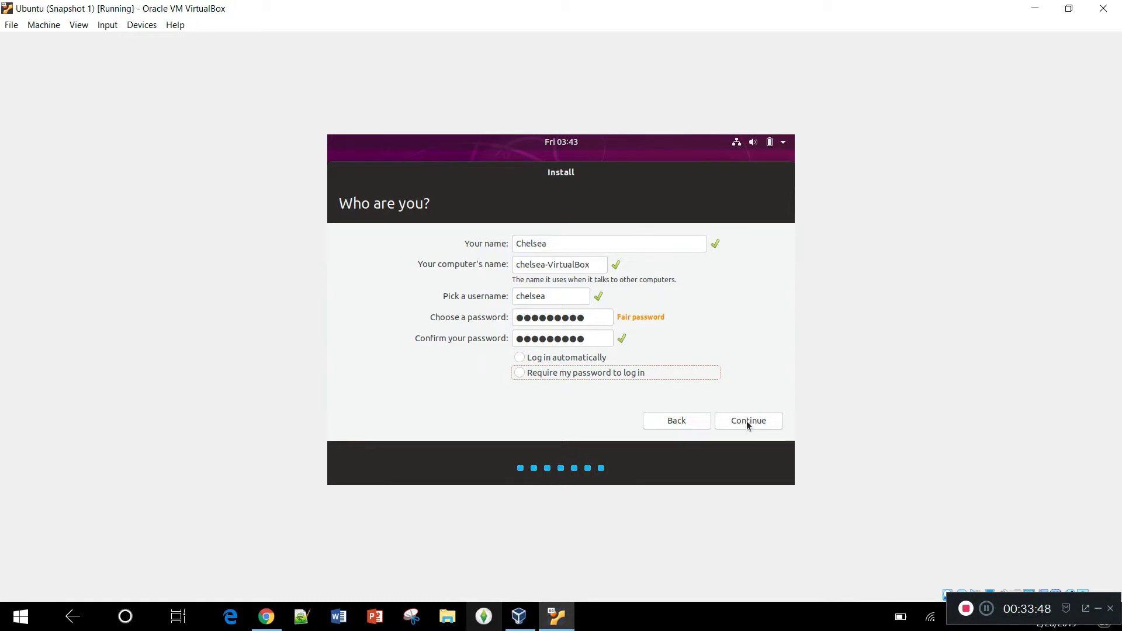
pyautogui.click(747, 422)
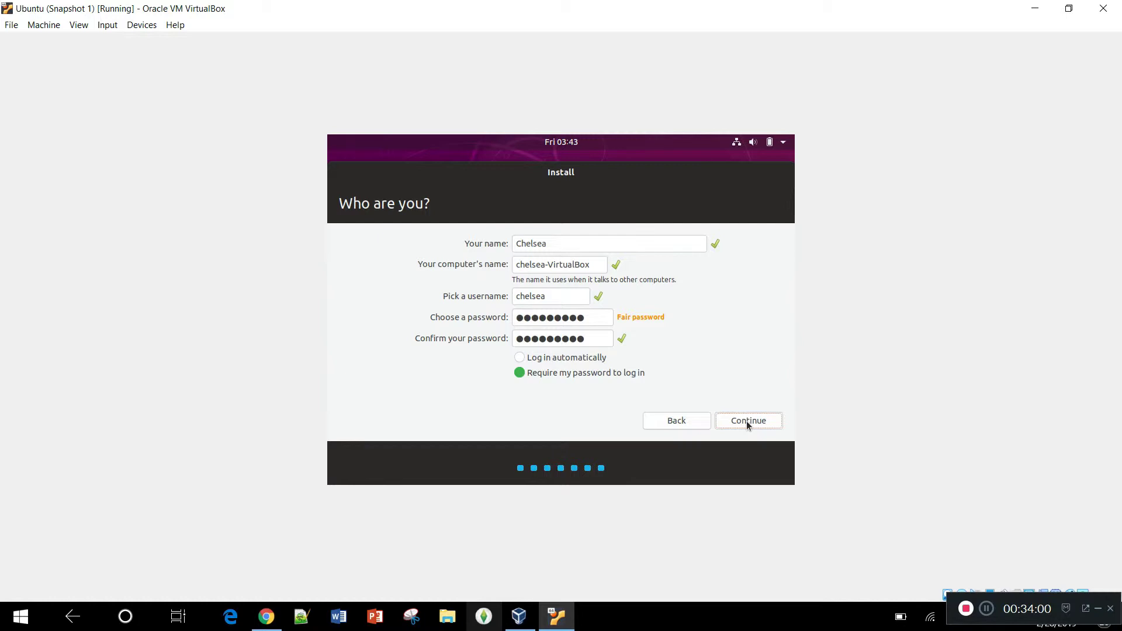
pyautogui.click(747, 421)
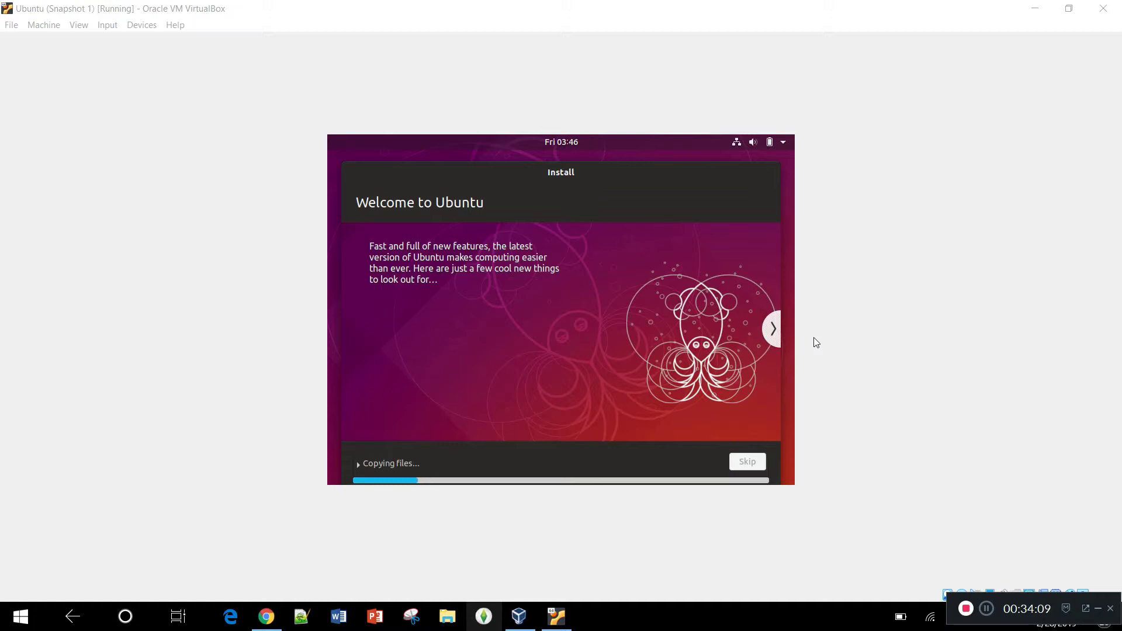
# - Advance the installer's feature slideshow to the slide about the Rhythmbox music player
pyautogui.click(770, 327)
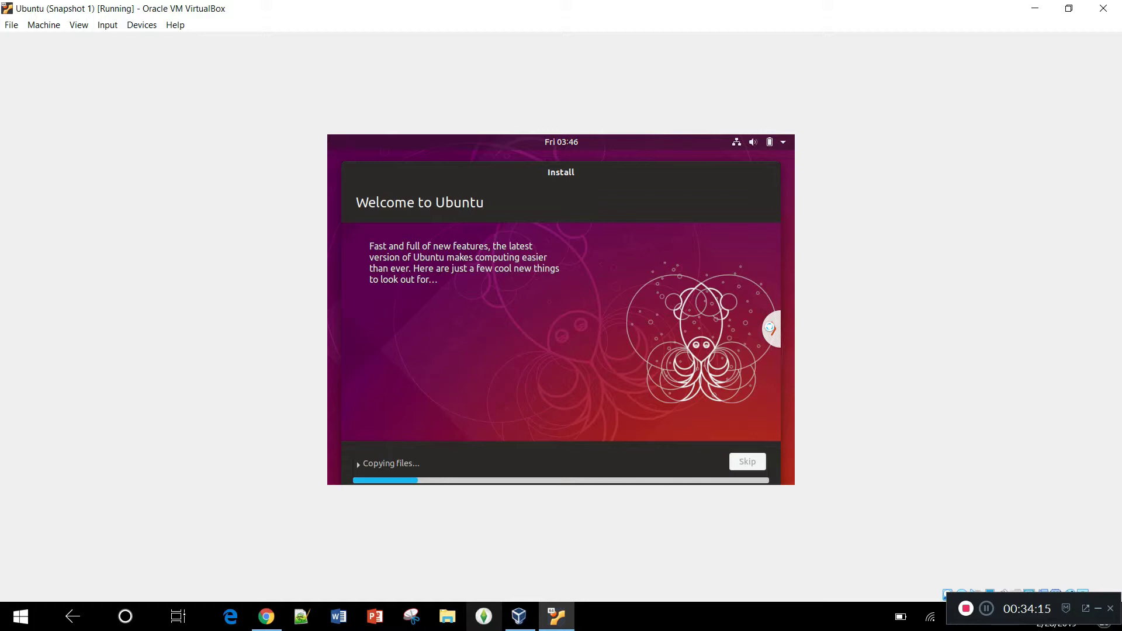
pyautogui.click(774, 332)
pyautogui.click(774, 332)
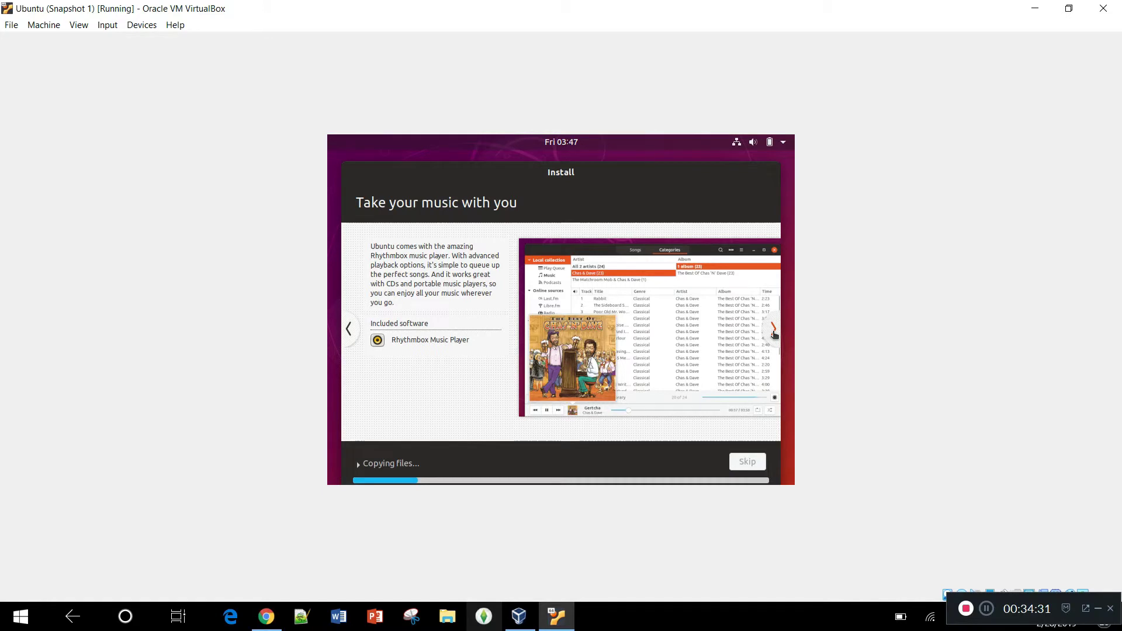
pyautogui.click(988, 609)
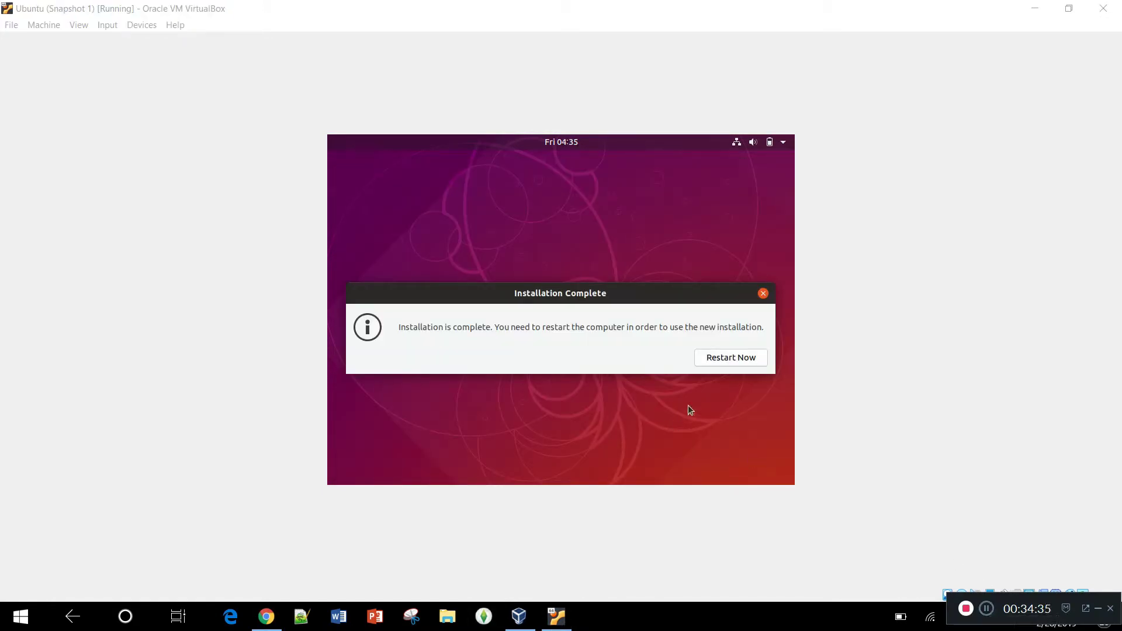
# - Restart the virtual machine to boot into the newly installed Ubuntu system
pyautogui.click(721, 361)
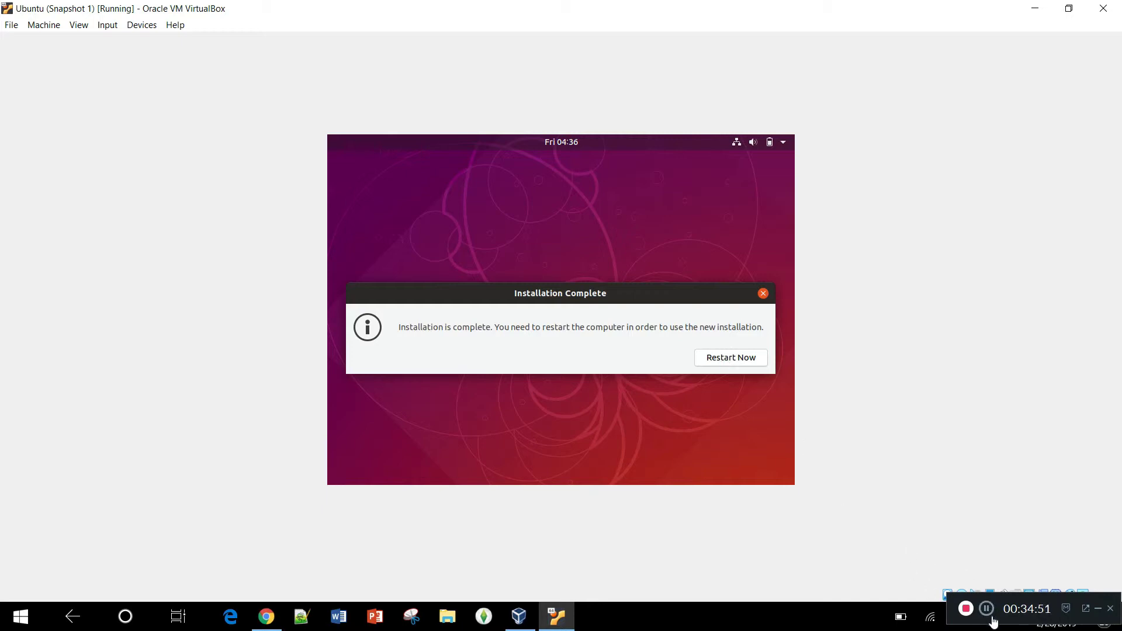
pyautogui.click(988, 614)
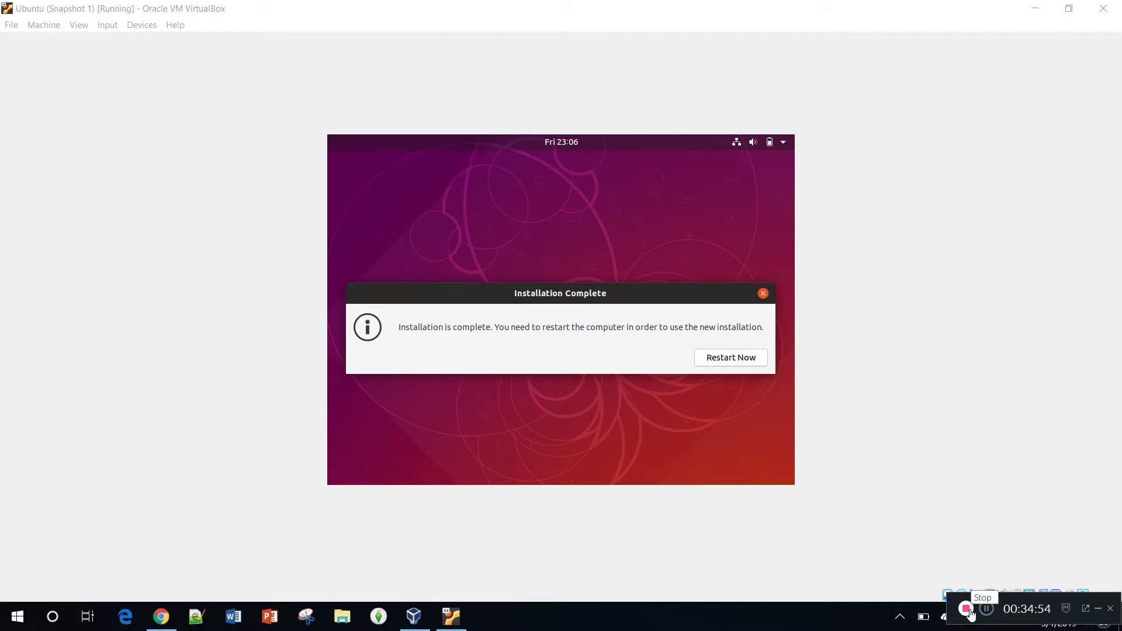
pyautogui.click(750, 368)
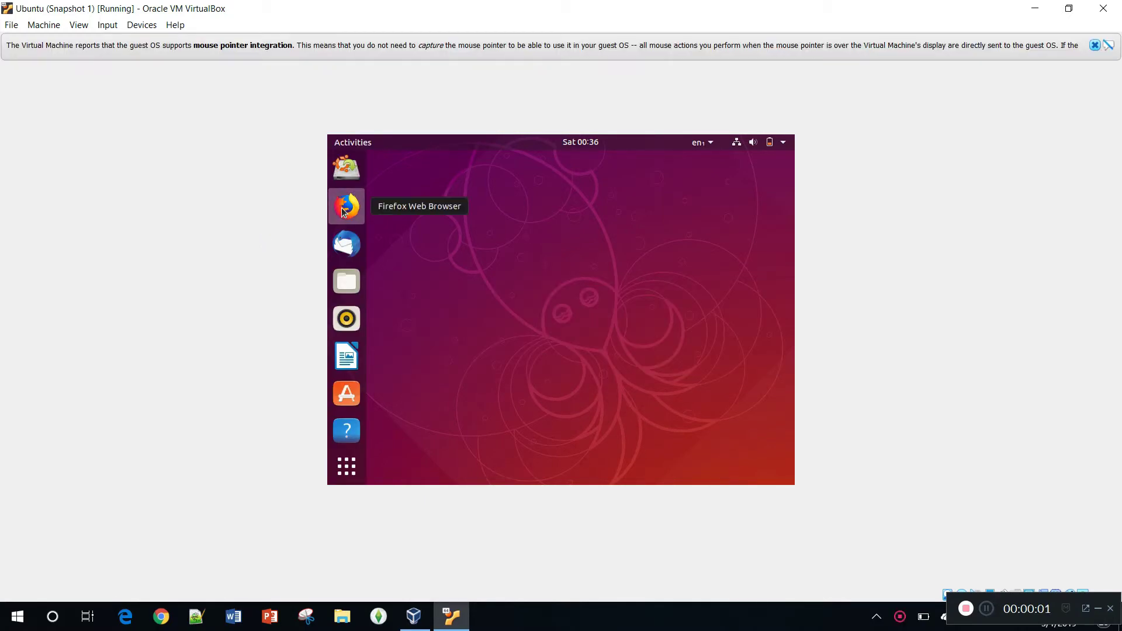
# - Launch Firefox in the Ubuntu guest and visit mga.edu to test the internet connection
pyautogui.click(344, 211)
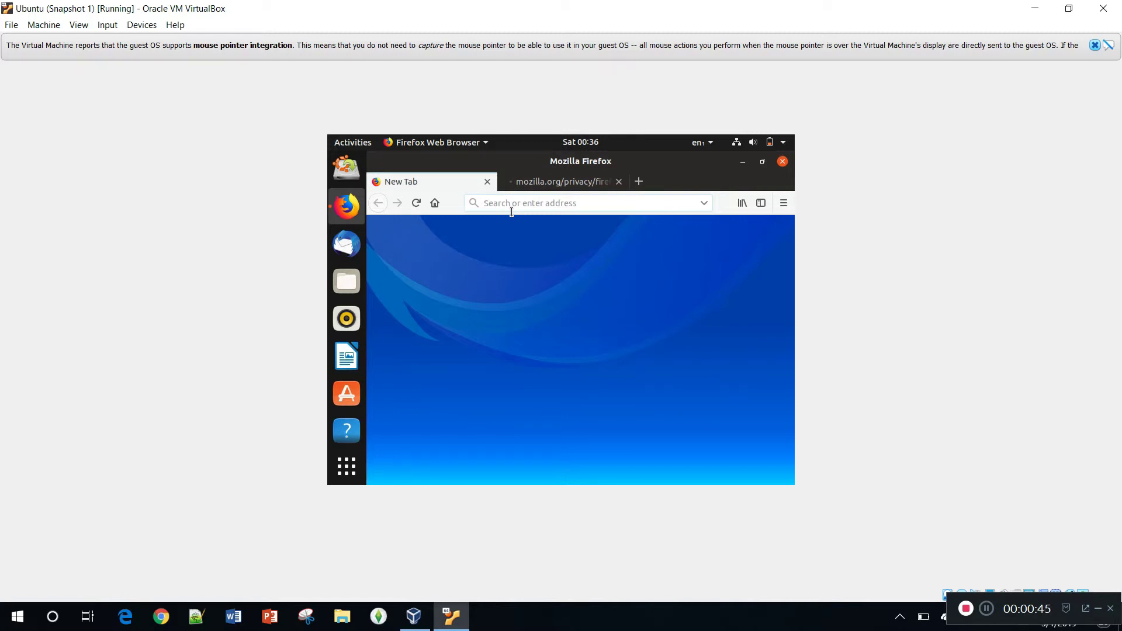
pyautogui.write('m')
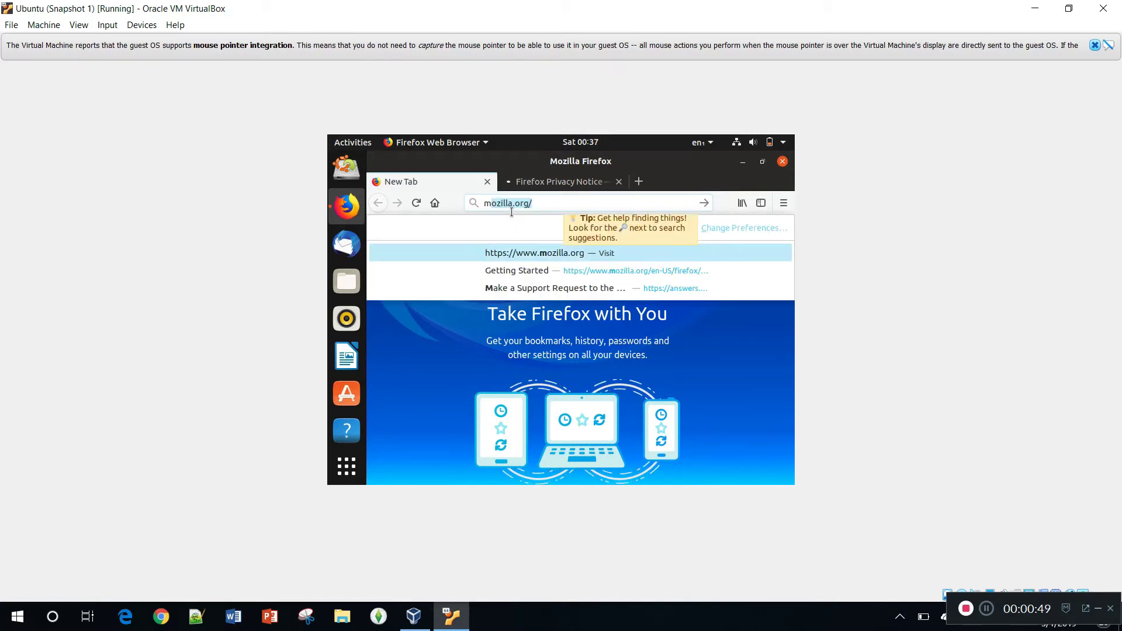
pyautogui.write('ga.edu')
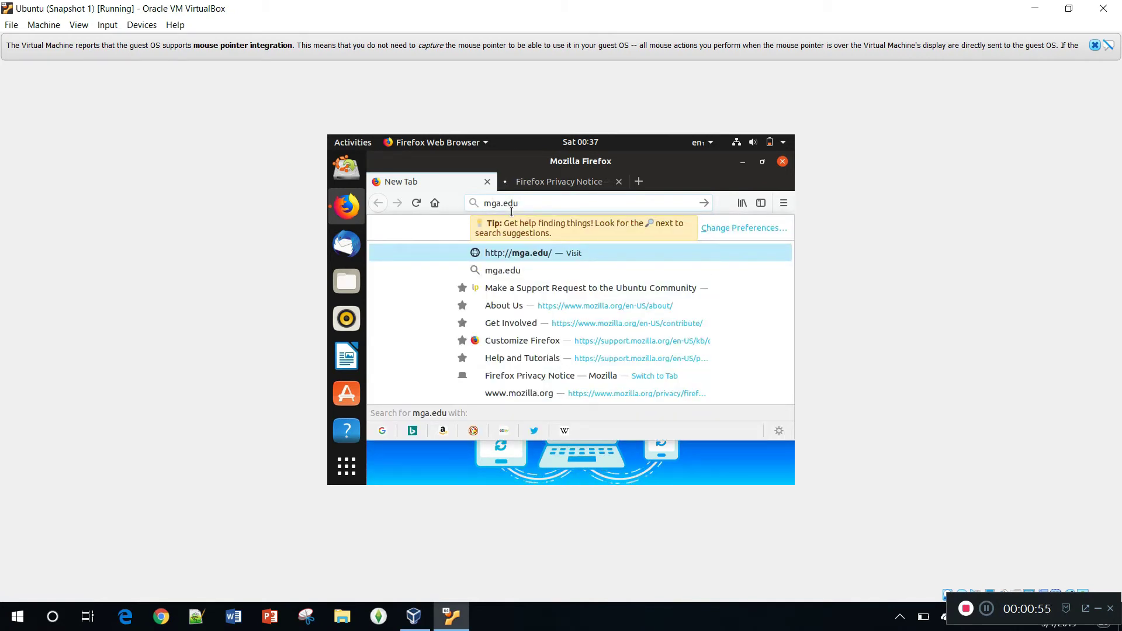
pyautogui.press('Return')
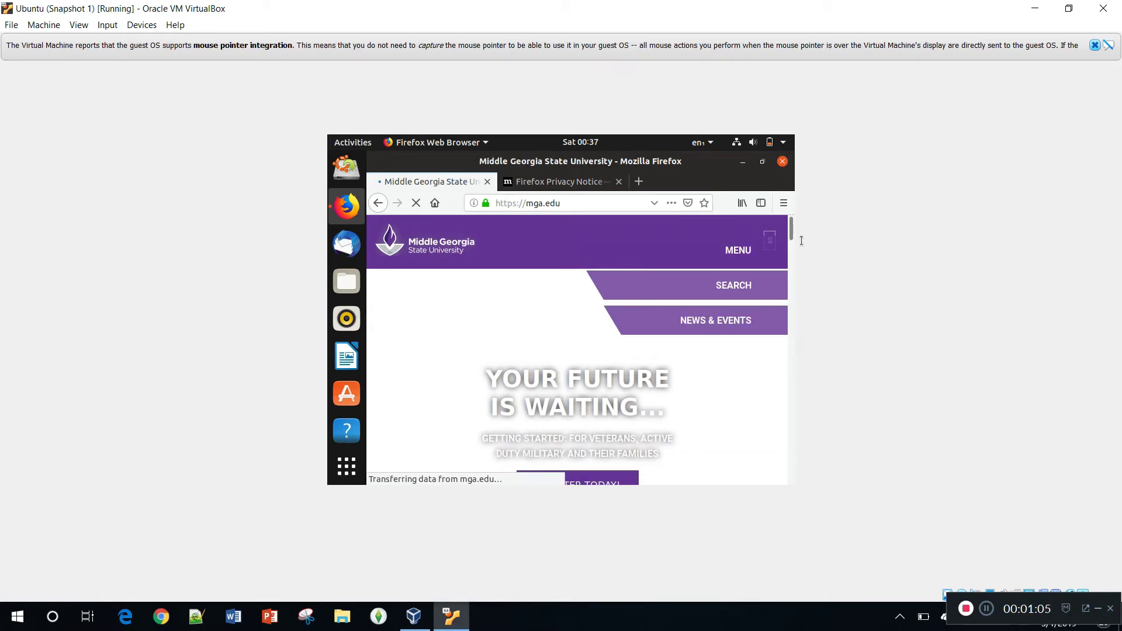
pyautogui.moveTo(792, 229)
pyautogui.mouseDown()
pyautogui.moveTo(790, 266)
pyautogui.moveTo(788, 246)
pyautogui.mouseUp()
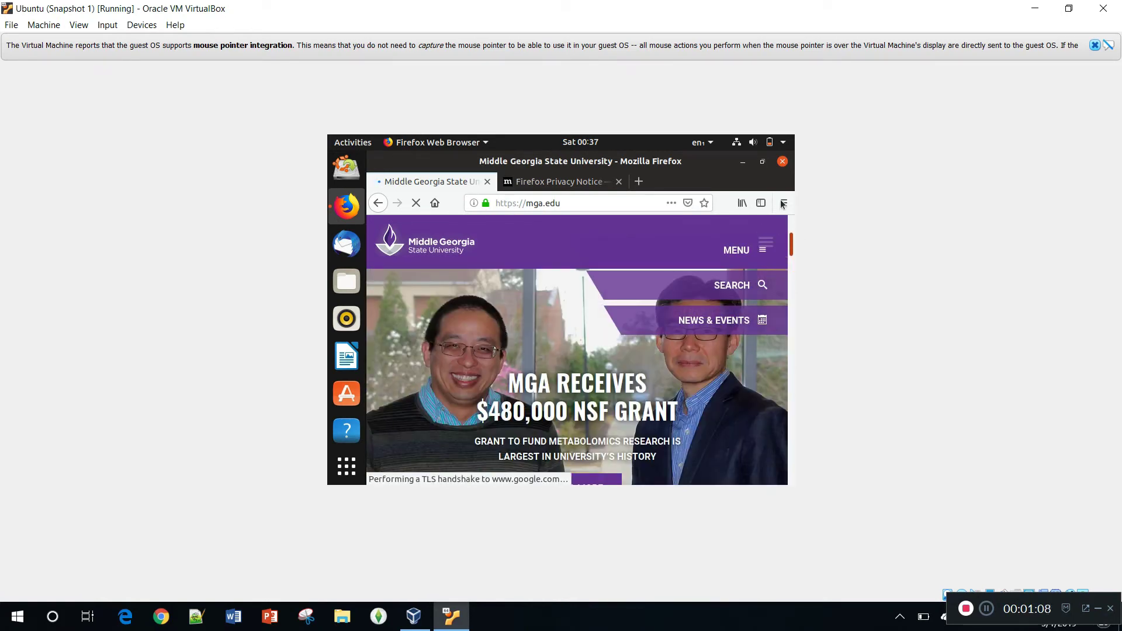
# - Close Firefox along with all its open tabs and launch LibreOffice Writer
pyautogui.click(783, 162)
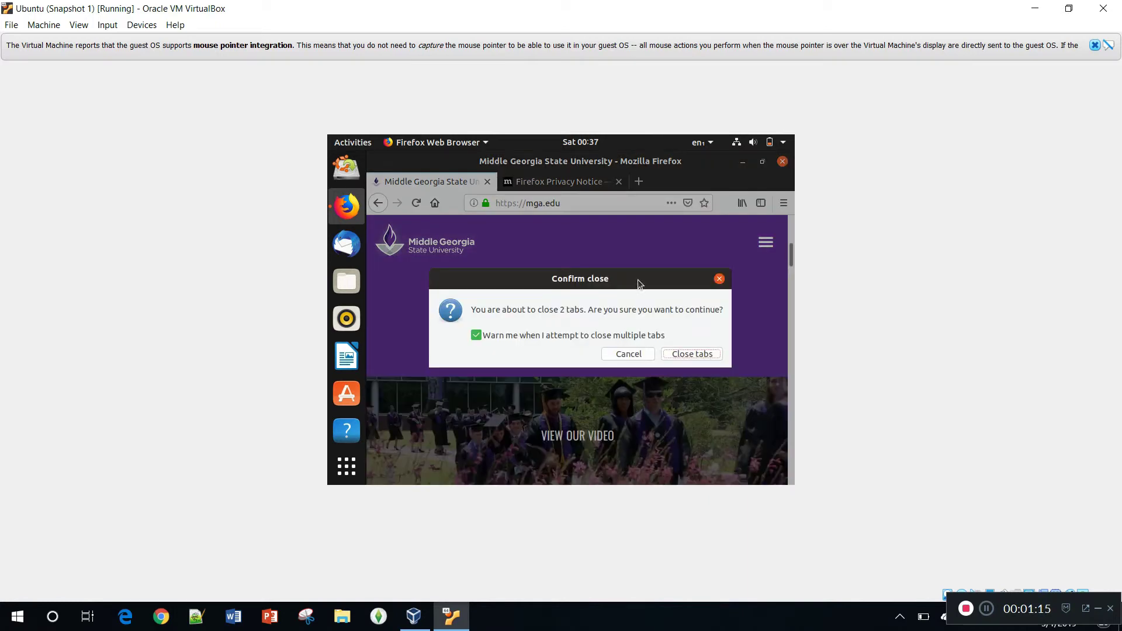
pyautogui.click(682, 359)
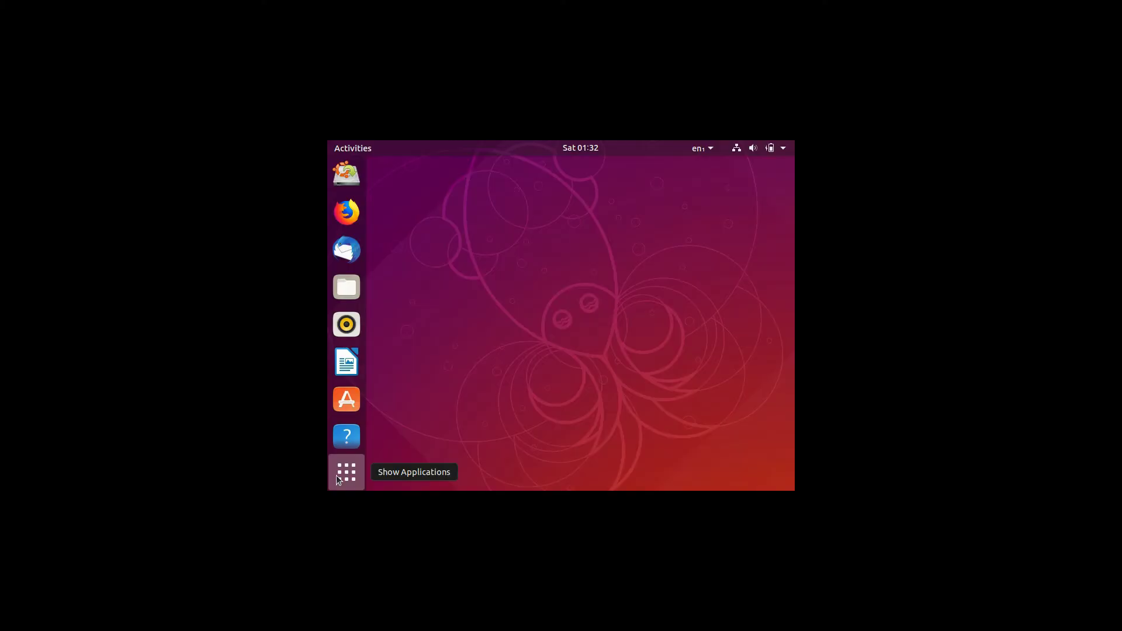
pyautogui.click(337, 478)
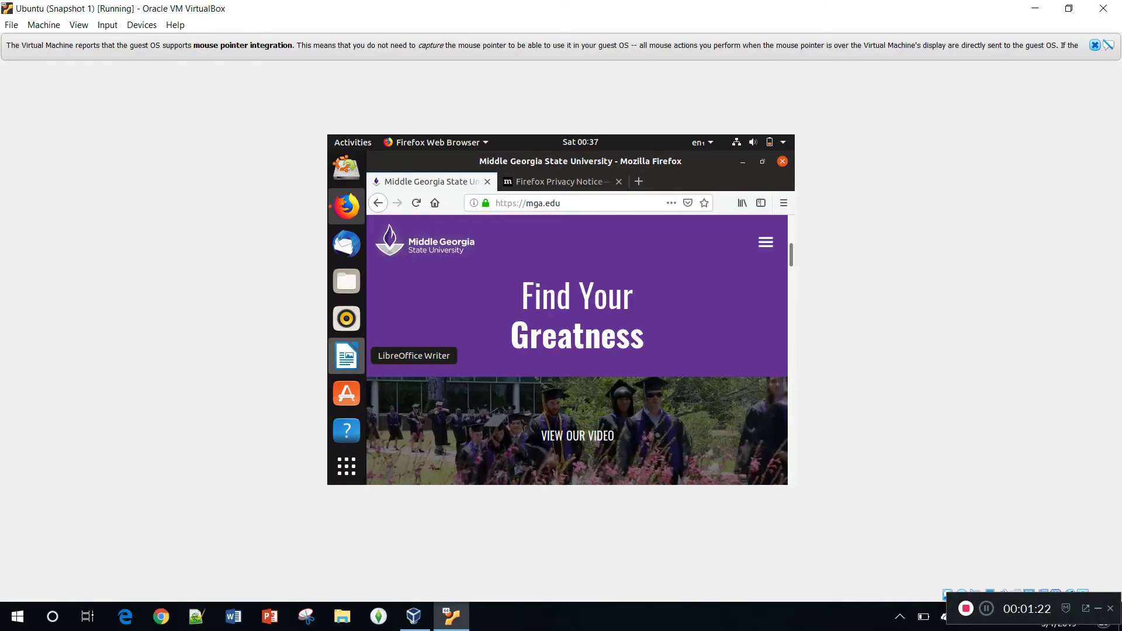
pyautogui.click(346, 356)
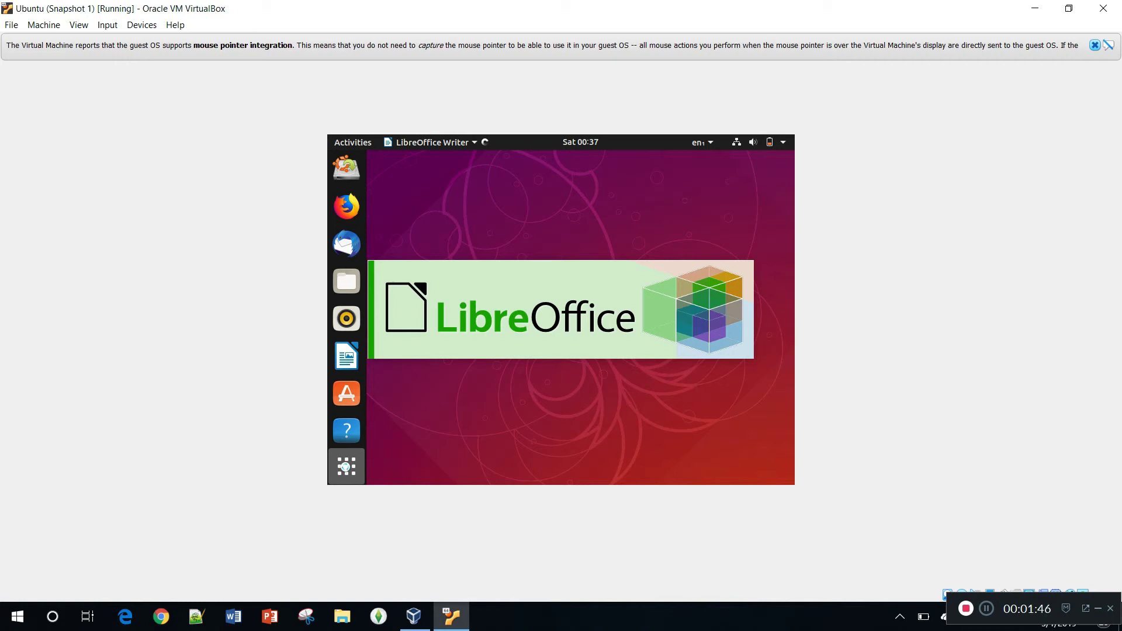
# - Browse through all three pages of installed applications and open a new System Monitor window
pyautogui.click(346, 466)
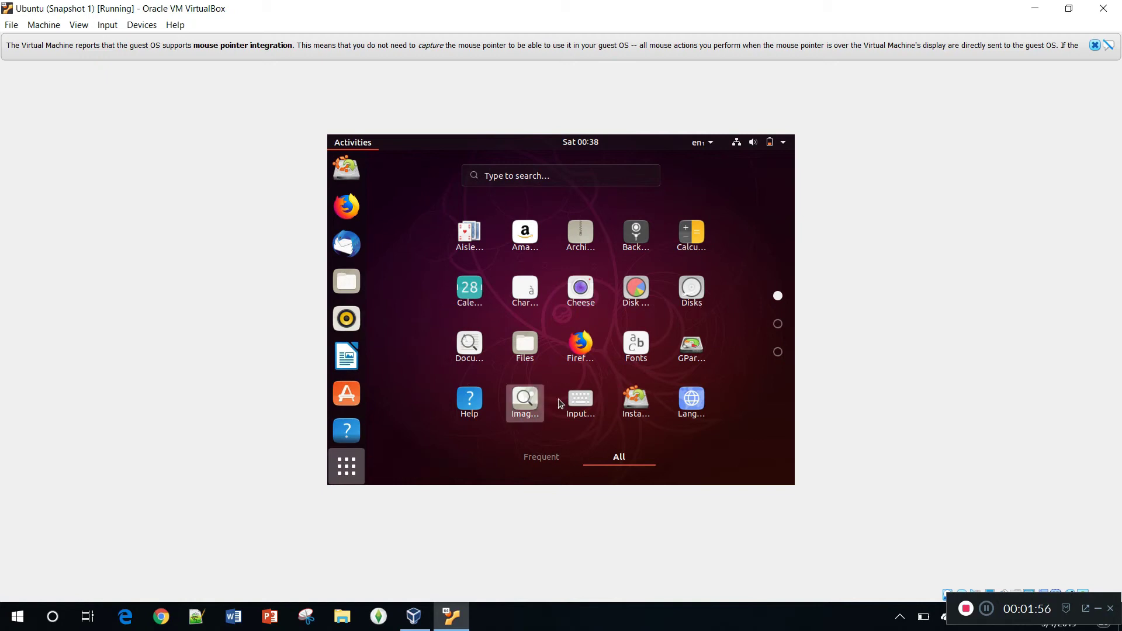
pyautogui.click(778, 324)
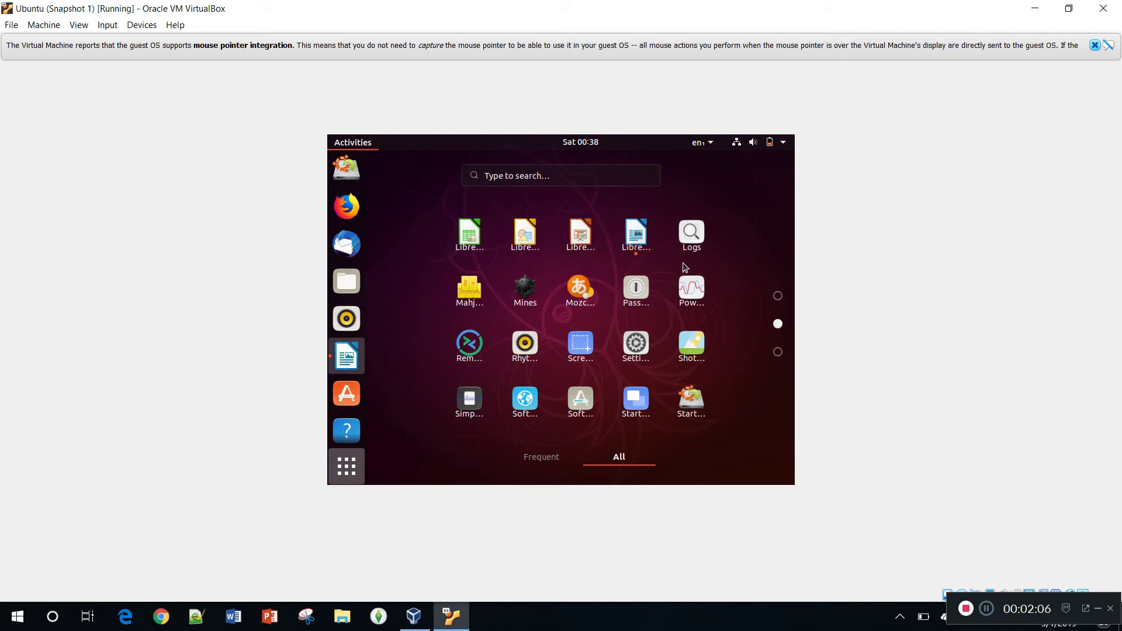
pyautogui.click(778, 352)
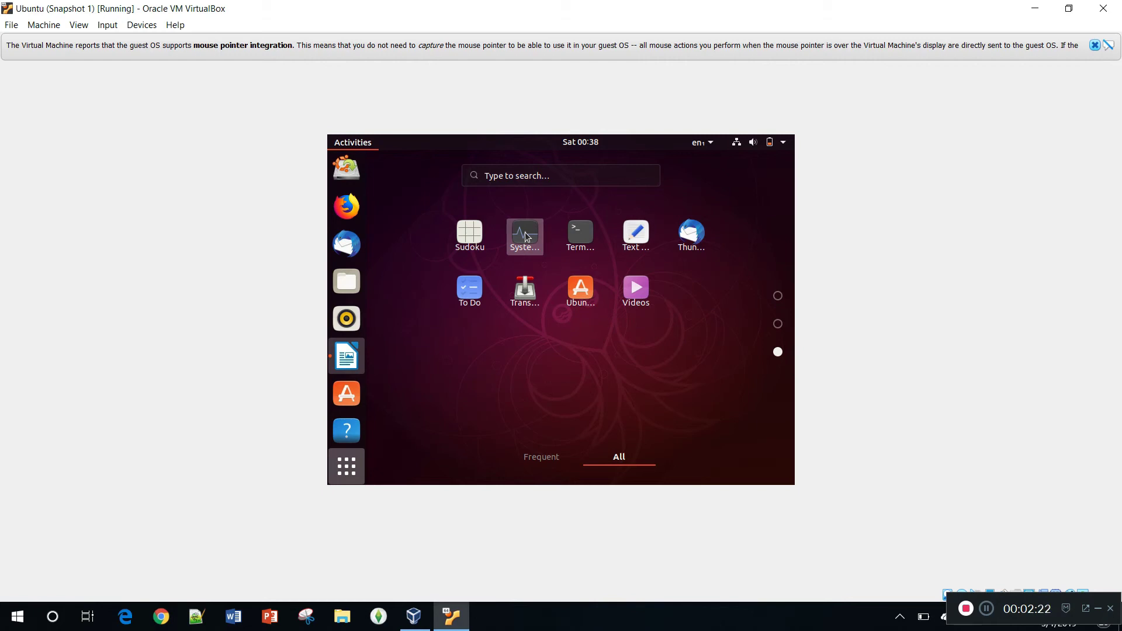
pyautogui.rightClick(526, 234)
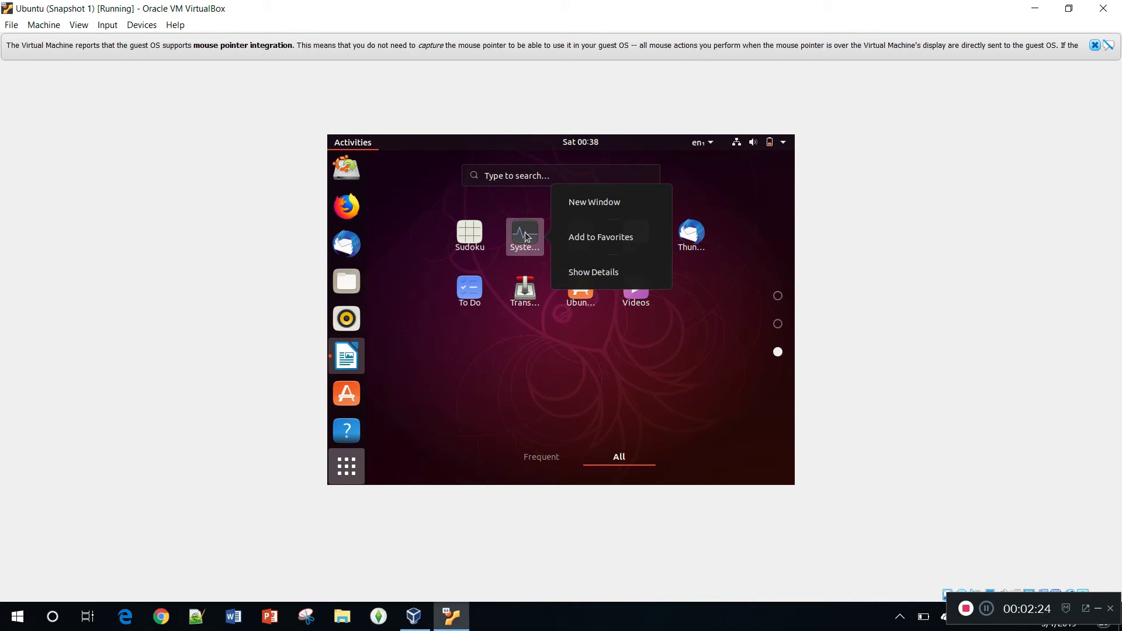
pyautogui.click(592, 200)
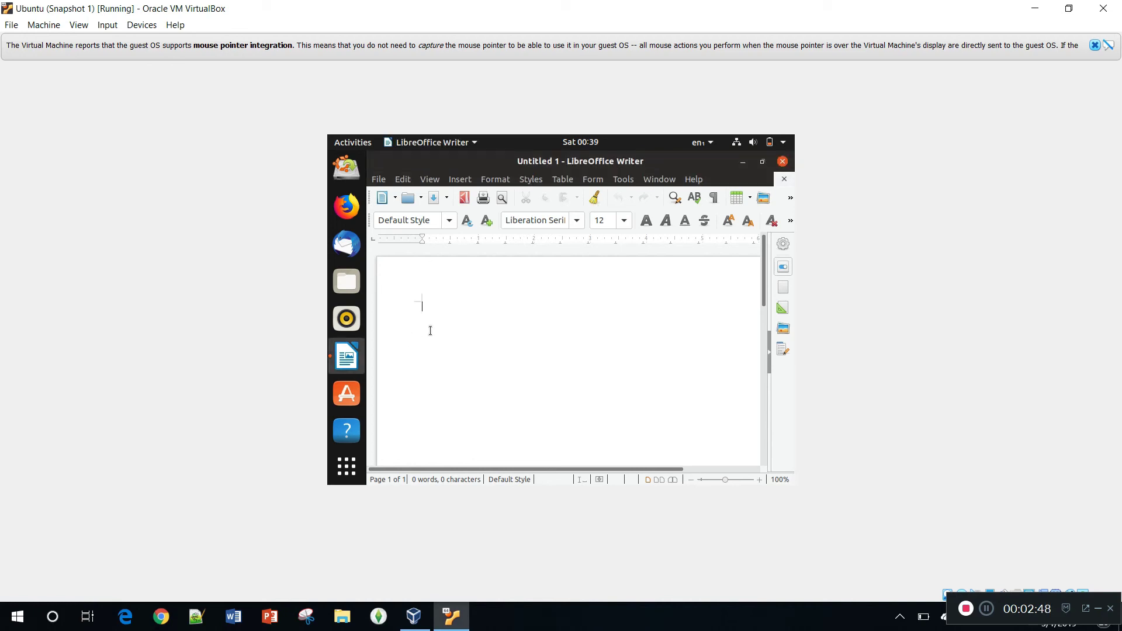
# - Write "And that's Ubuntu! Thanks for watching!" in the blank Writer document
pyautogui.write("And that's Ubun")
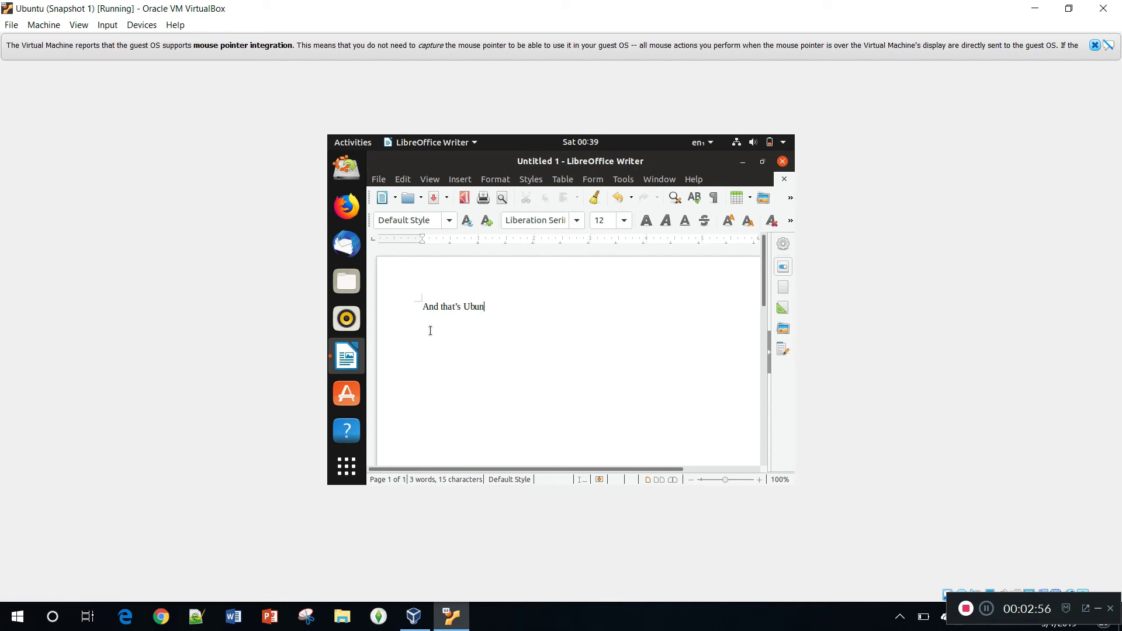
pyautogui.write('tu!')
pyautogui.write('Thanks for ')
pyautogui.write('watching')
pyautogui.write('!')
pyautogui.click(965, 609)
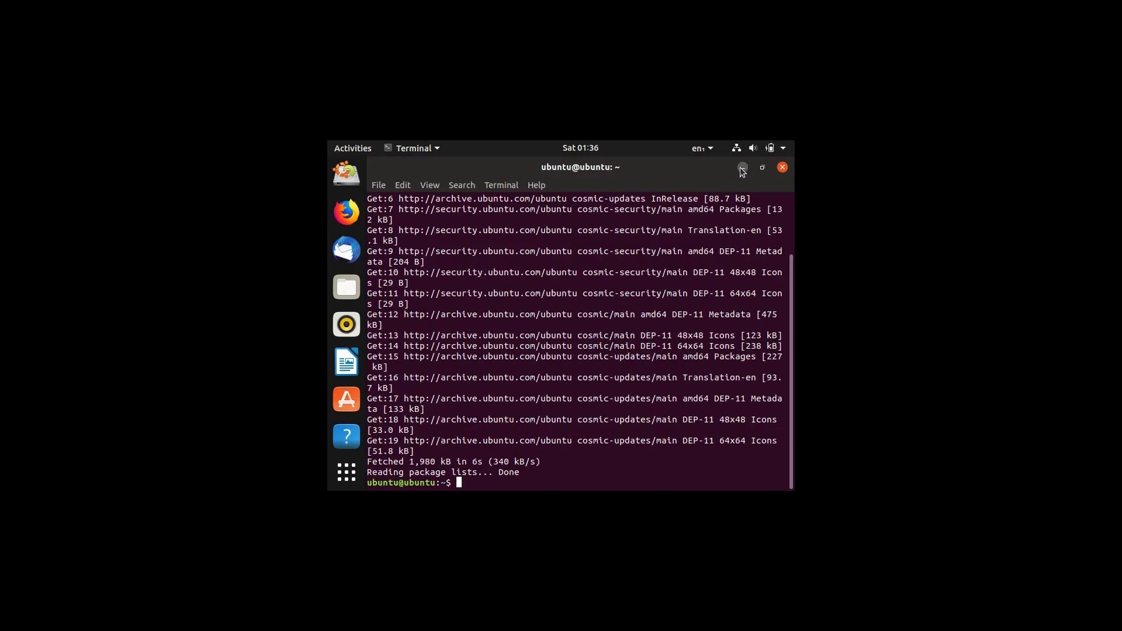
# - Minimize the Terminal window and show the second page of all installed applications
pyautogui.click(743, 168)
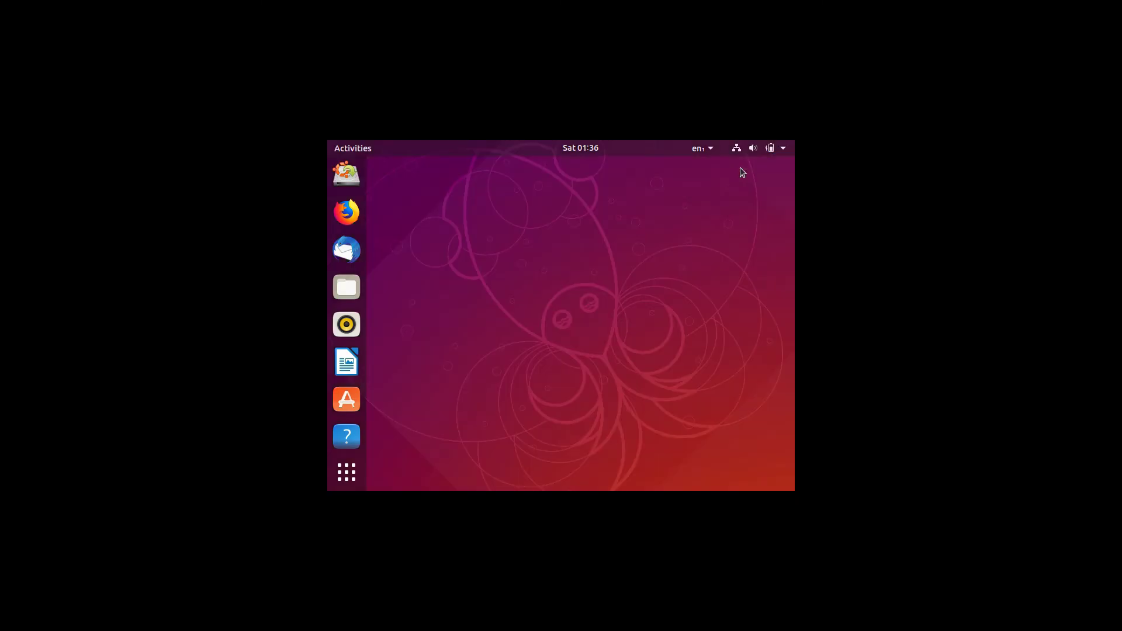
pyautogui.click(347, 472)
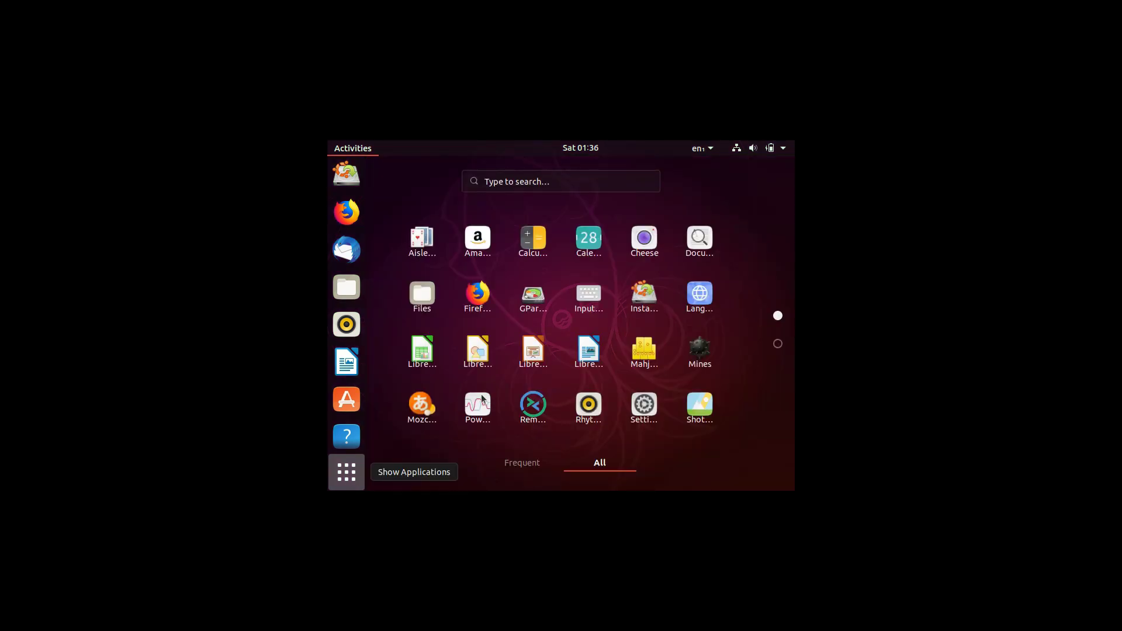
pyautogui.click(777, 346)
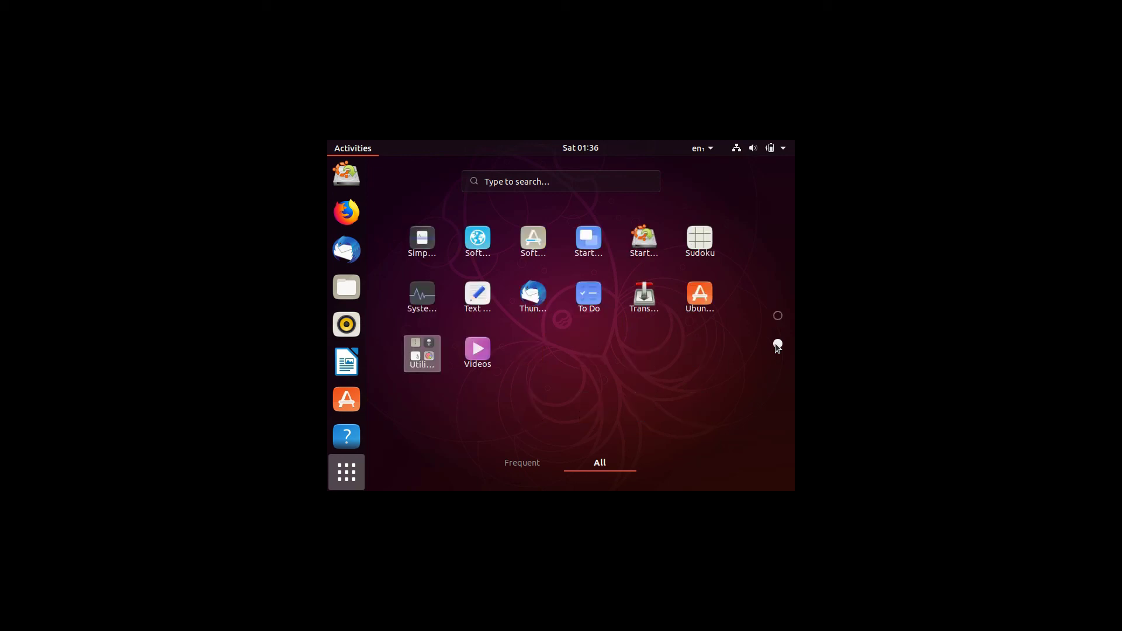